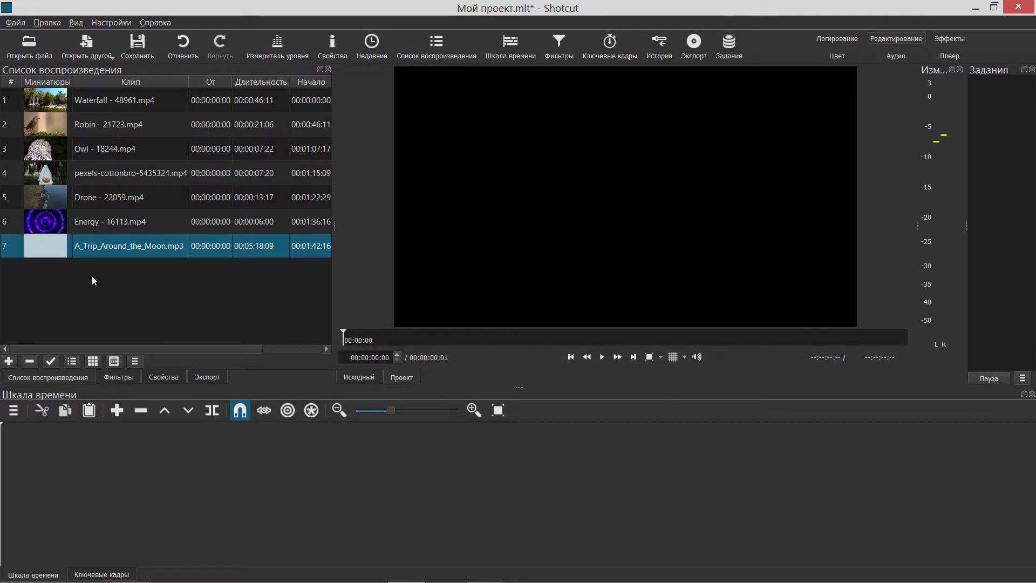
Place A_Trip_Around_the_Moon.mp3 at the start of the timeline and add a second video track
left_click_drag(48, 247, 71, 452)
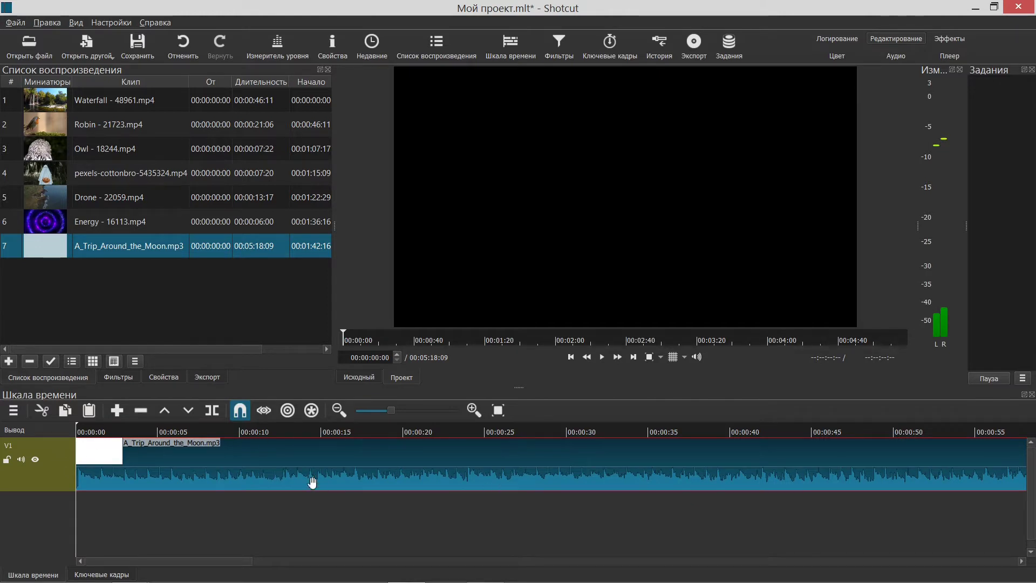
left_click(13, 411)
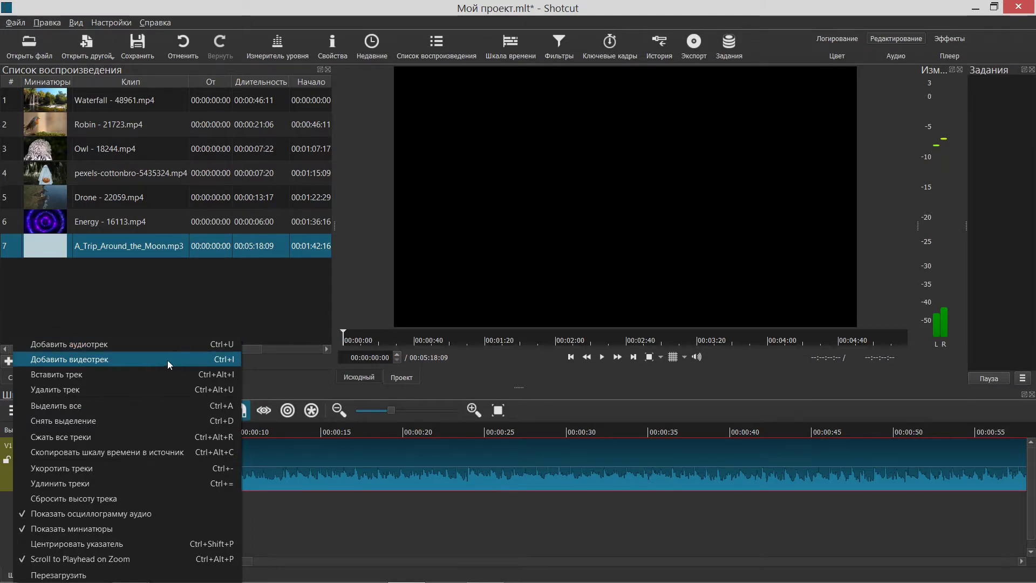
left_click(280, 380)
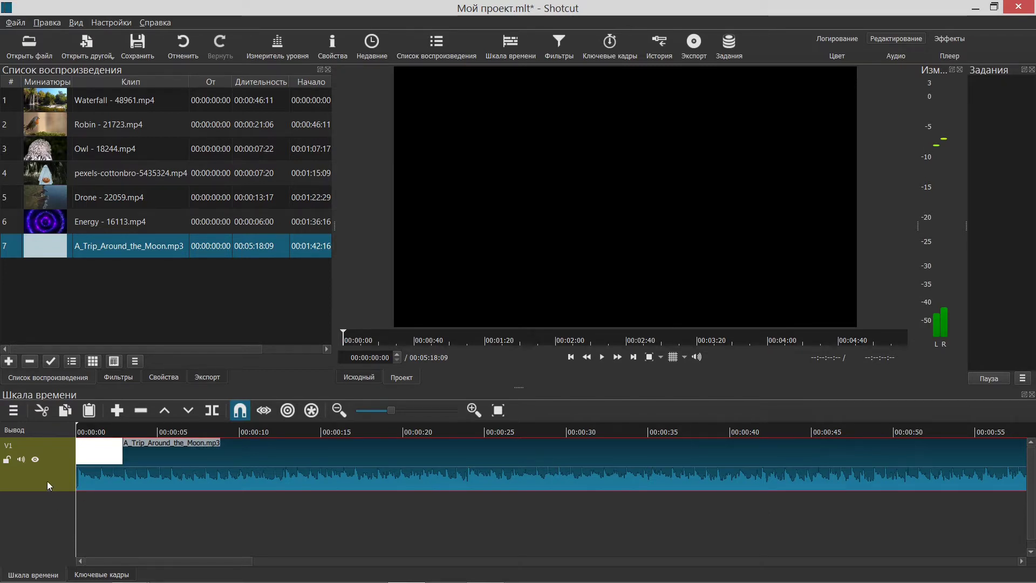
left_click(15, 413)
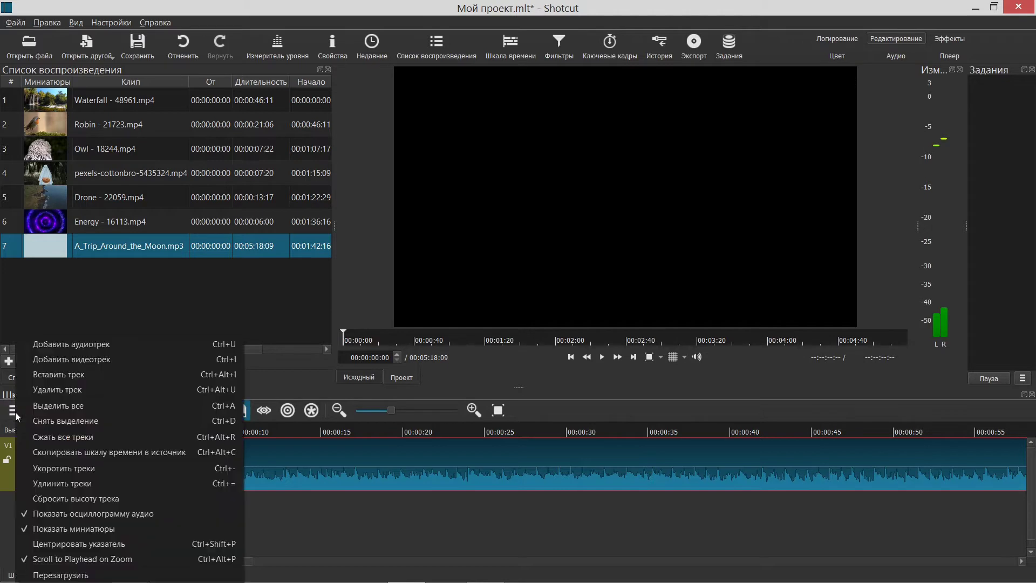
left_click(108, 361)
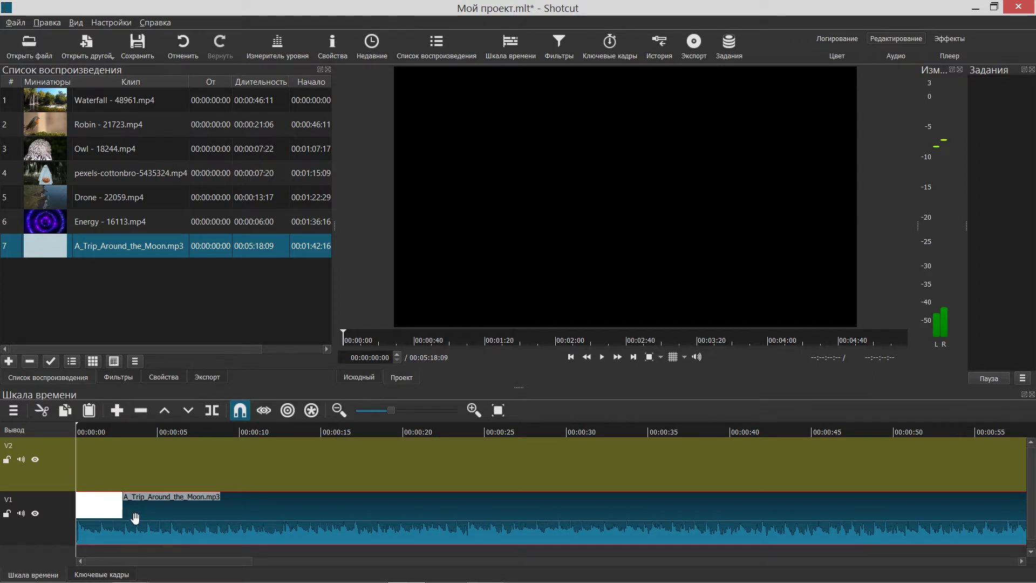
Move the music clip from track V1 up to the start of V2 and play its first seconds
left_click_drag(135, 518, 140, 471)
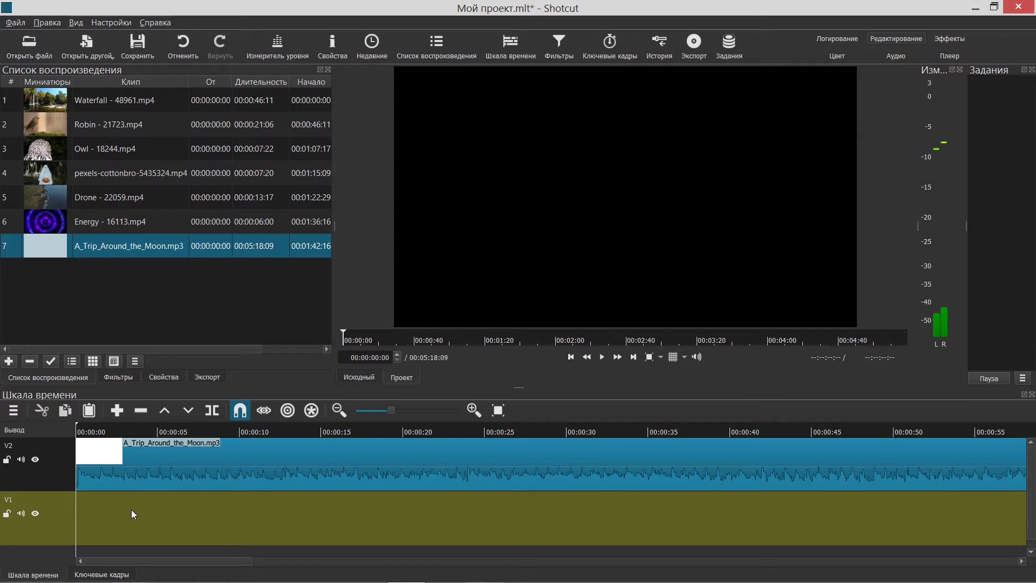
left_click(352, 462)
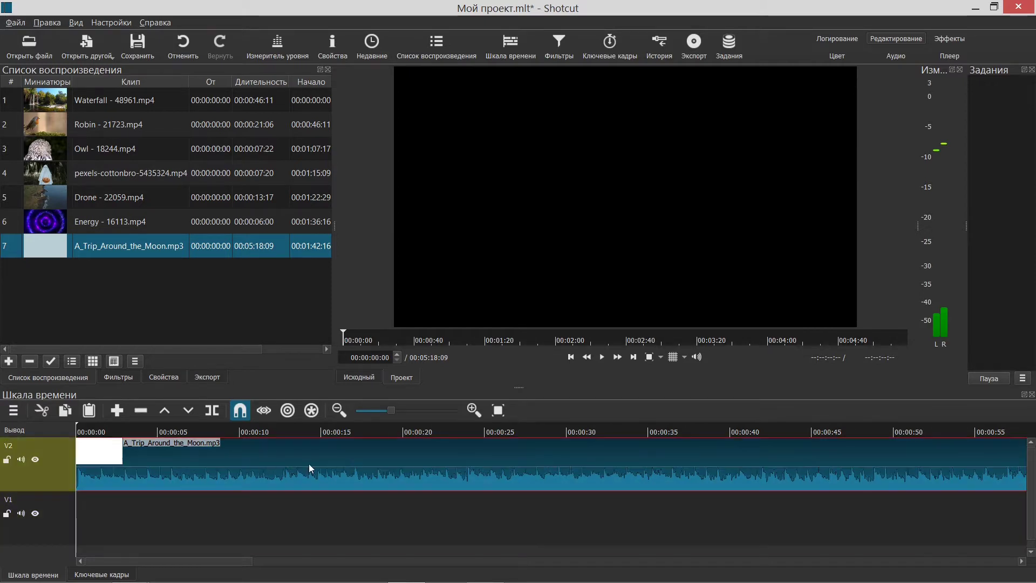
left_click(601, 360)
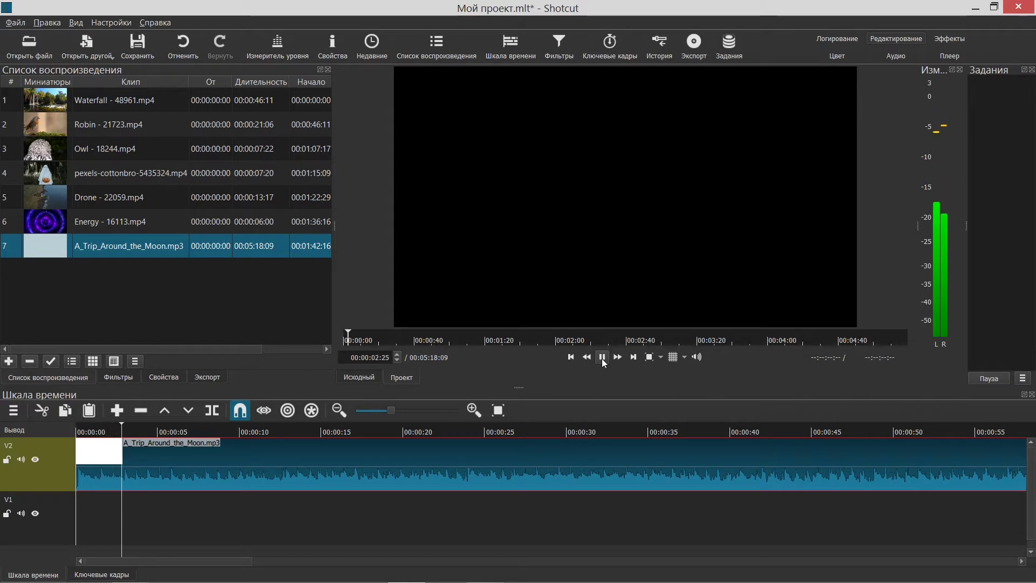
left_click(602, 359)
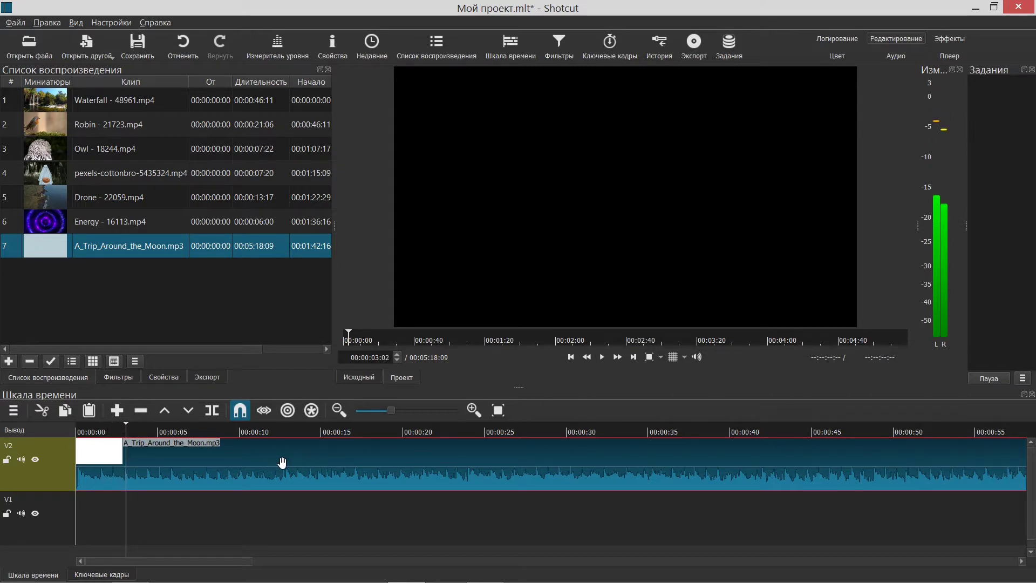
Apply the audio waveform visualization filter (Визуализация осциллограммы аудио) to the music clip on V2
left_click(118, 377)
left_click(14, 173)
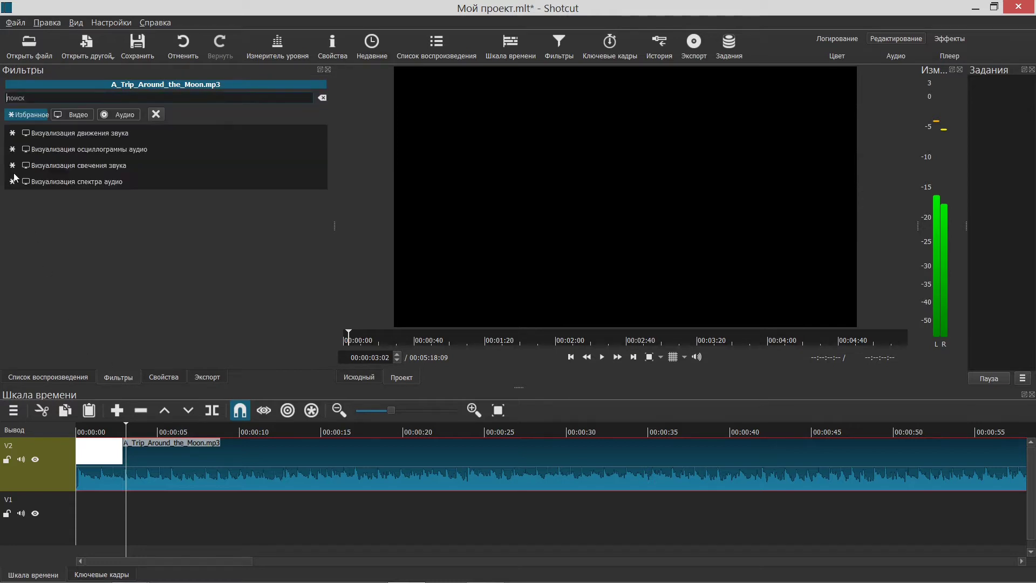
left_click(171, 149)
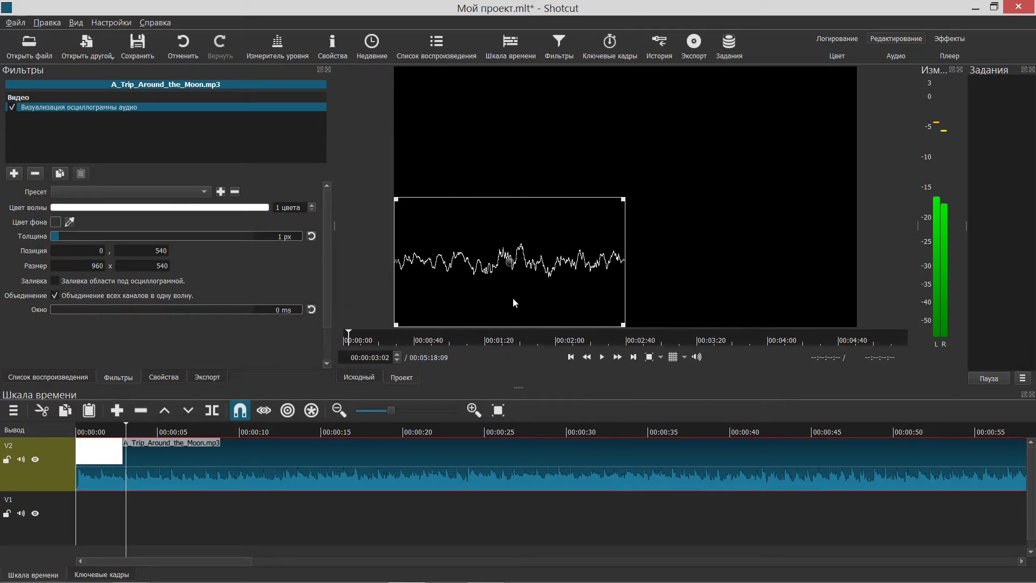
Using the preview grid as a guide, enlarge the waveform frame to about 1407 x 743 and centre it at about position 256, 168
left_click_drag(521, 259, 599, 199)
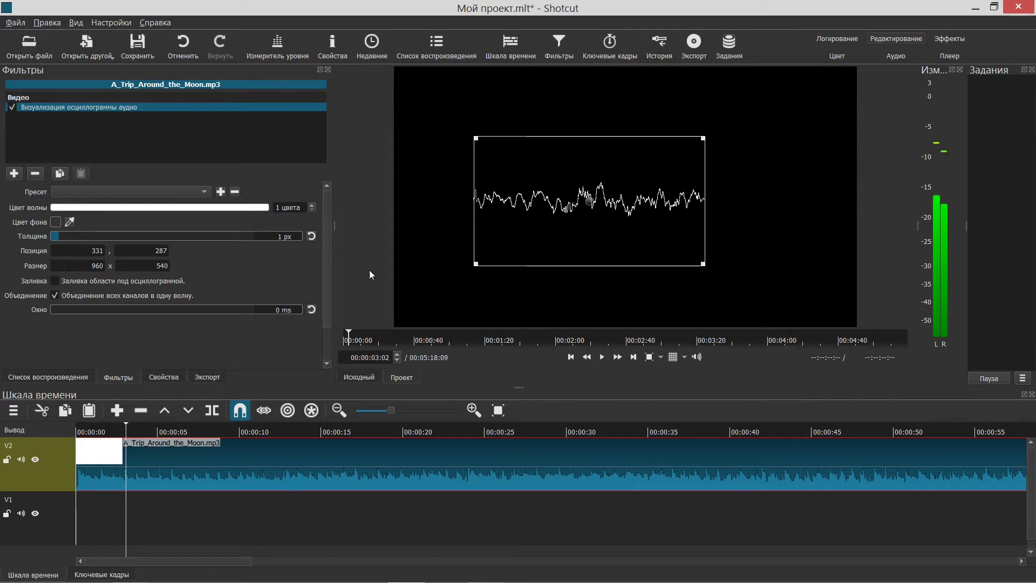
left_click(672, 357)
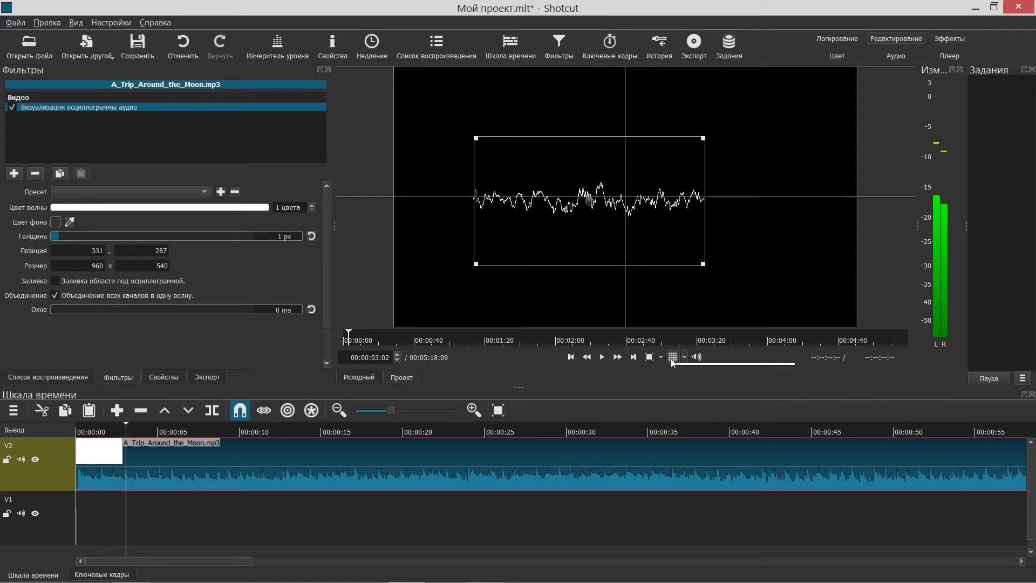
left_click_drag(597, 197, 633, 193)
left_click_drag(511, 259, 397, 317)
left_click_drag(573, 219, 627, 195)
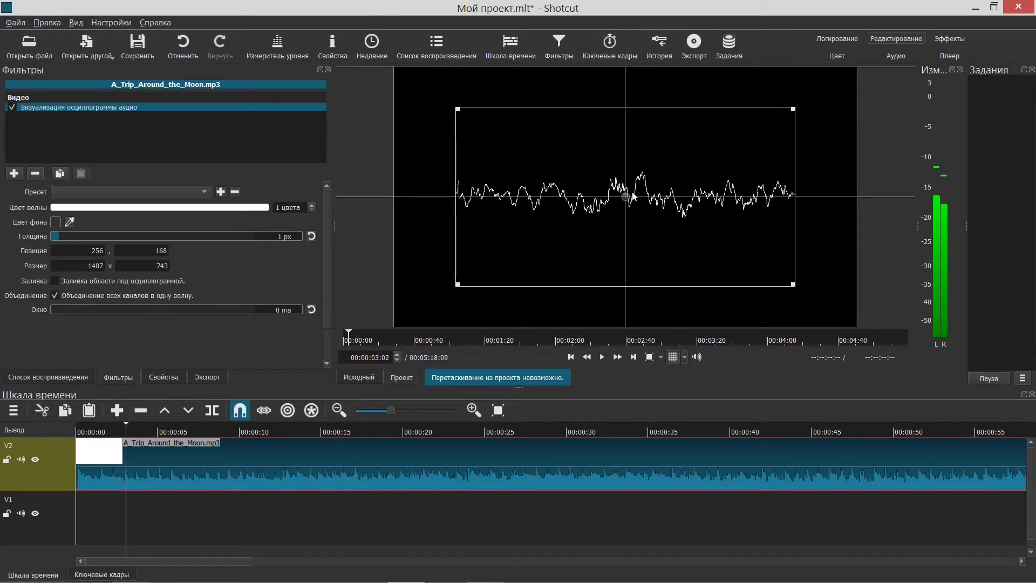
left_click(672, 357)
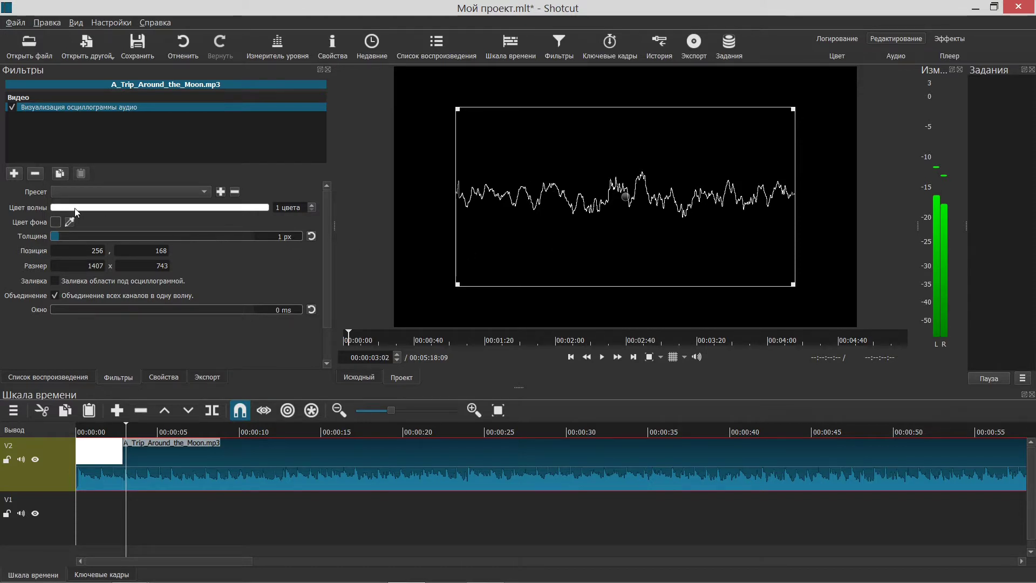
Give the wave colour gradient three colours and set the first one to pink #ff55ff
left_click(256, 210)
left_click(312, 204)
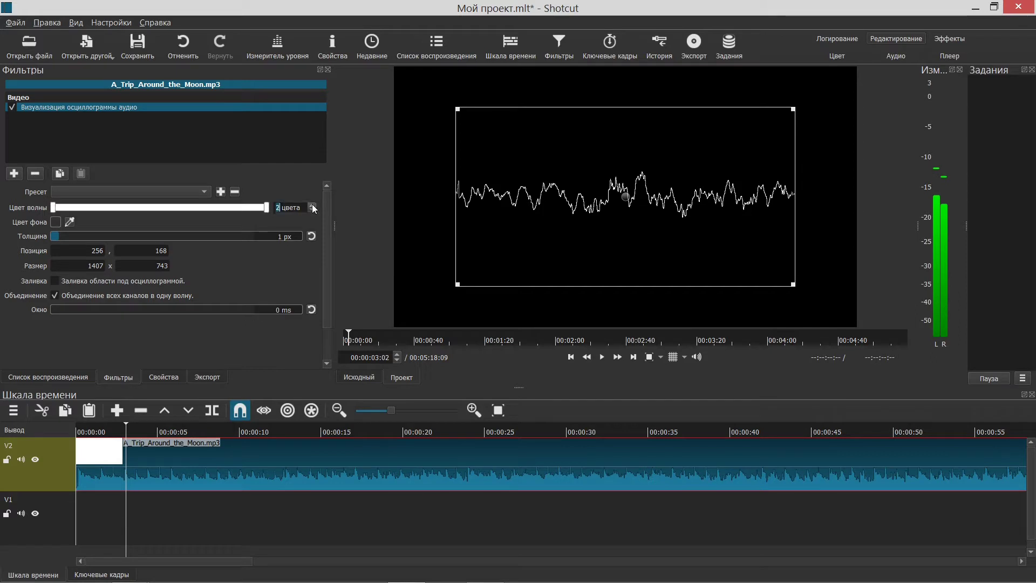
left_click(312, 205)
left_click(55, 208)
left_click(424, 255)
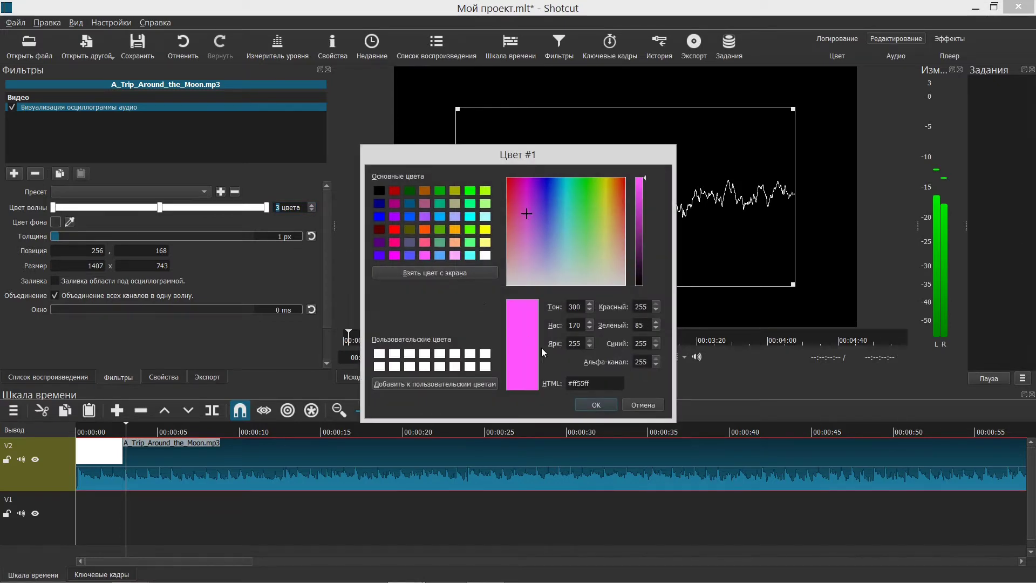
left_click(595, 405)
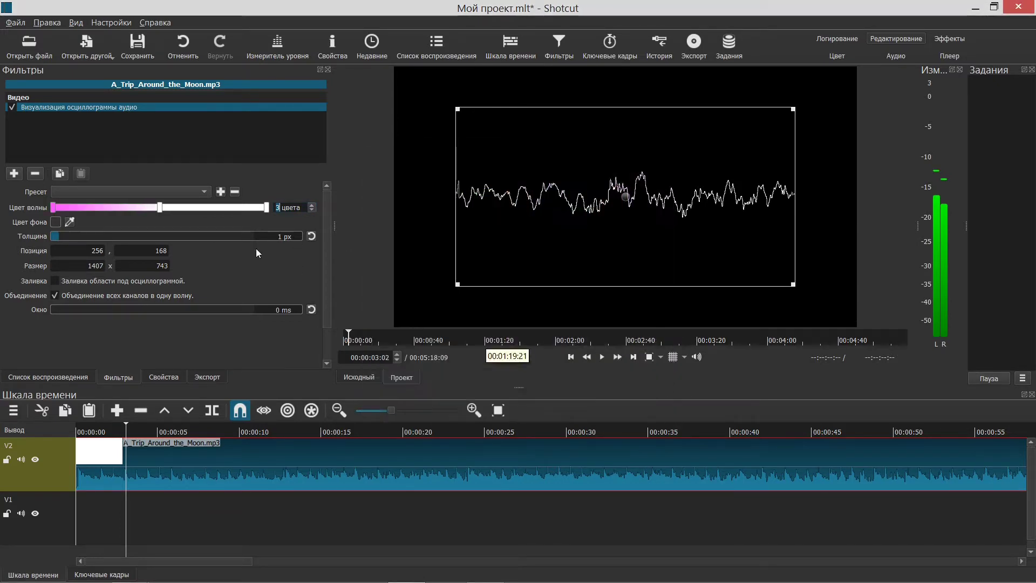
Set the wave gradient's middle colour to yellow and its last colour to light blue
left_click(159, 207)
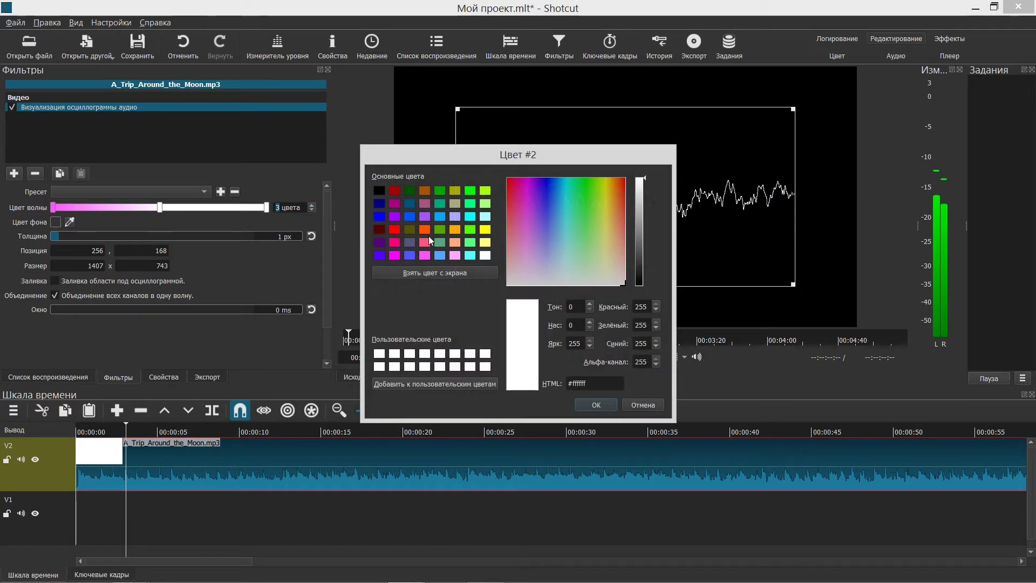
left_click(485, 230)
left_click(595, 404)
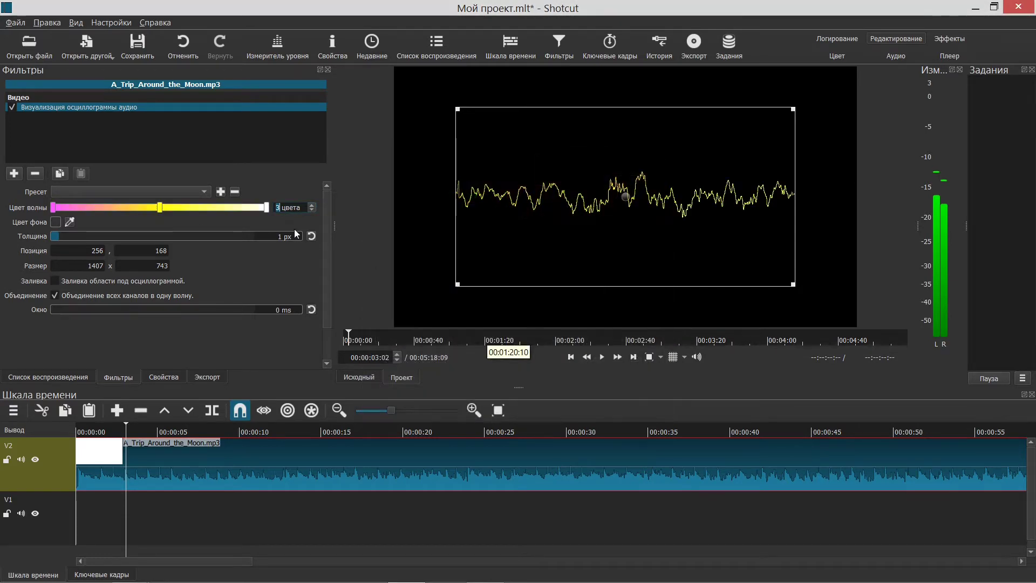
left_click(267, 208)
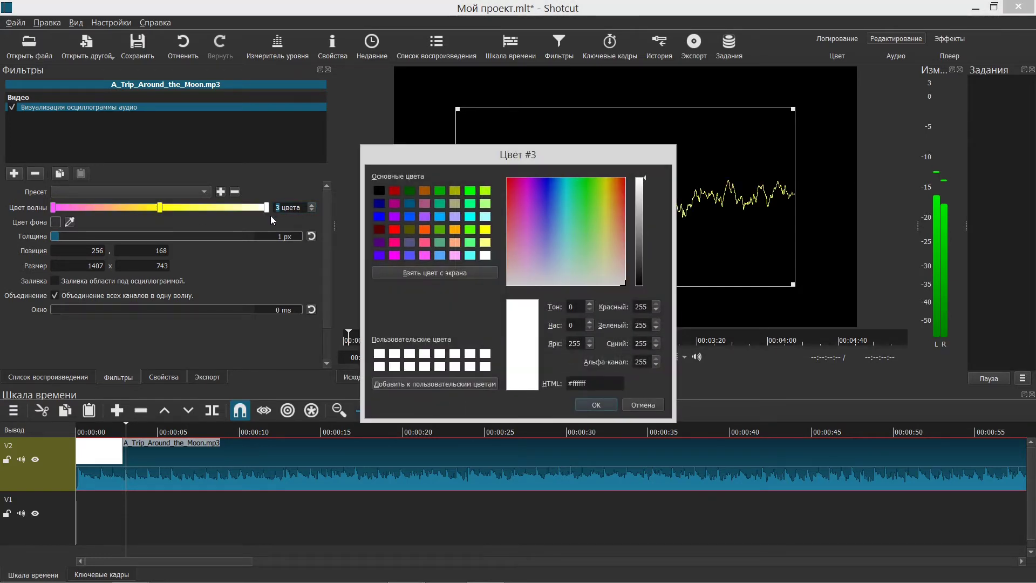
left_click(438, 256)
left_click(594, 404)
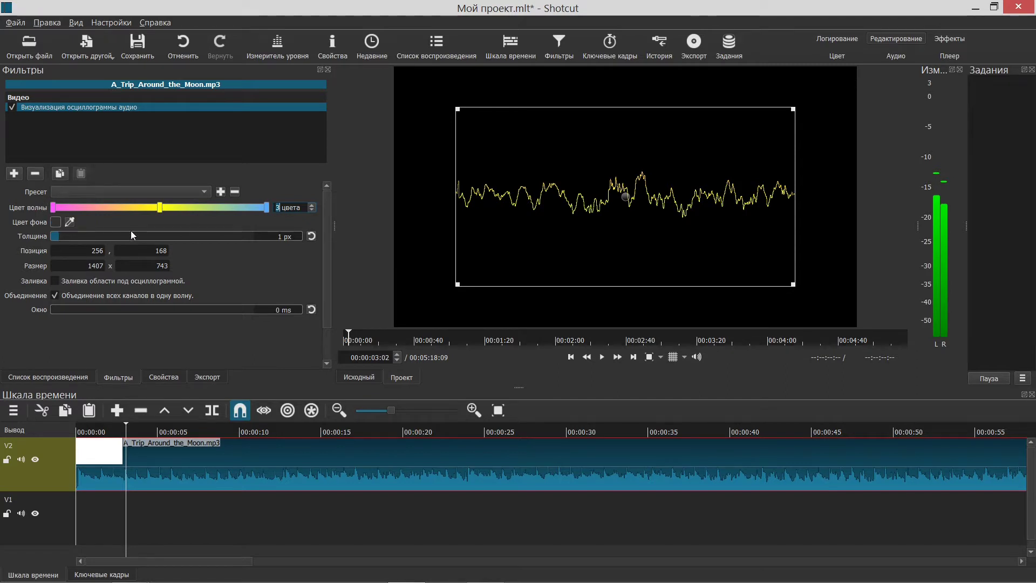
Set the waveform's line thickness to 7 px, playing the clip before and after to compare
left_click(604, 357)
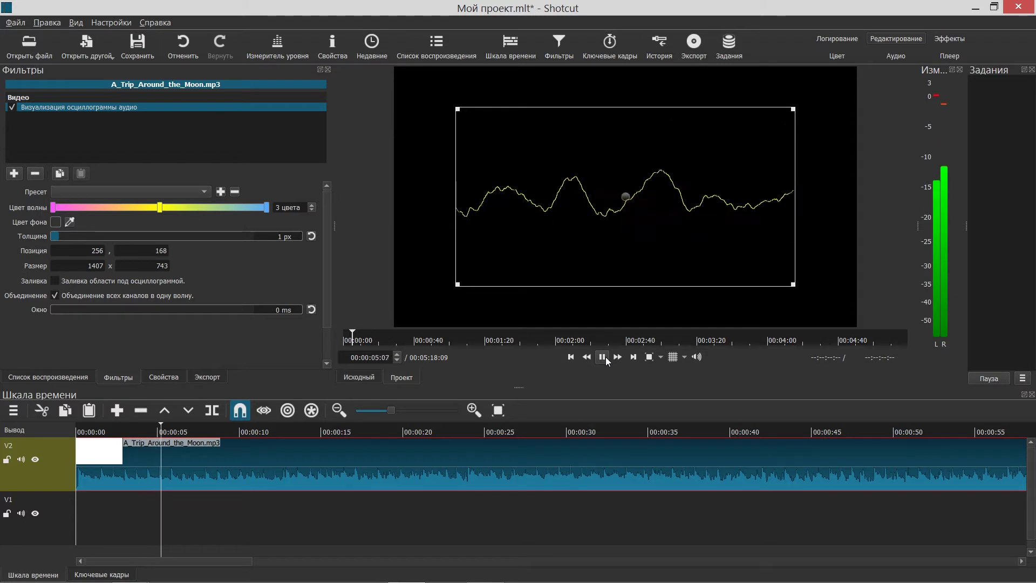
left_click(605, 357)
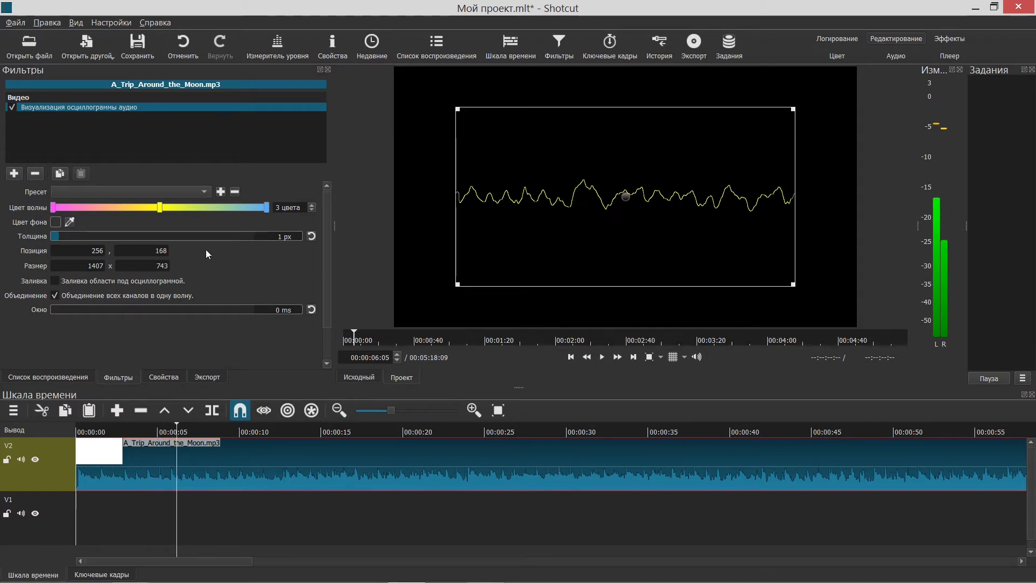
left_click_drag(72, 236, 123, 236)
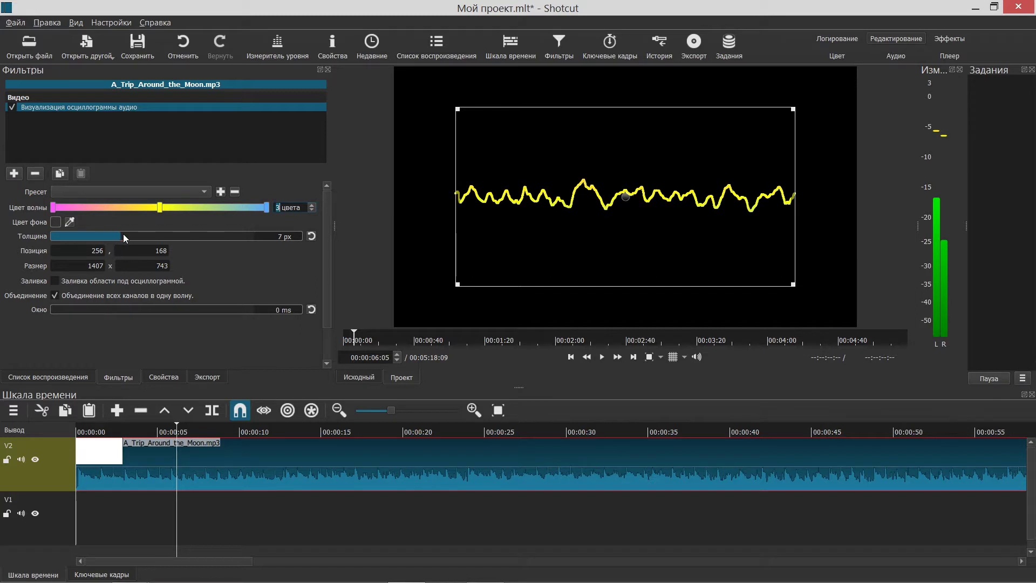
left_click(603, 358)
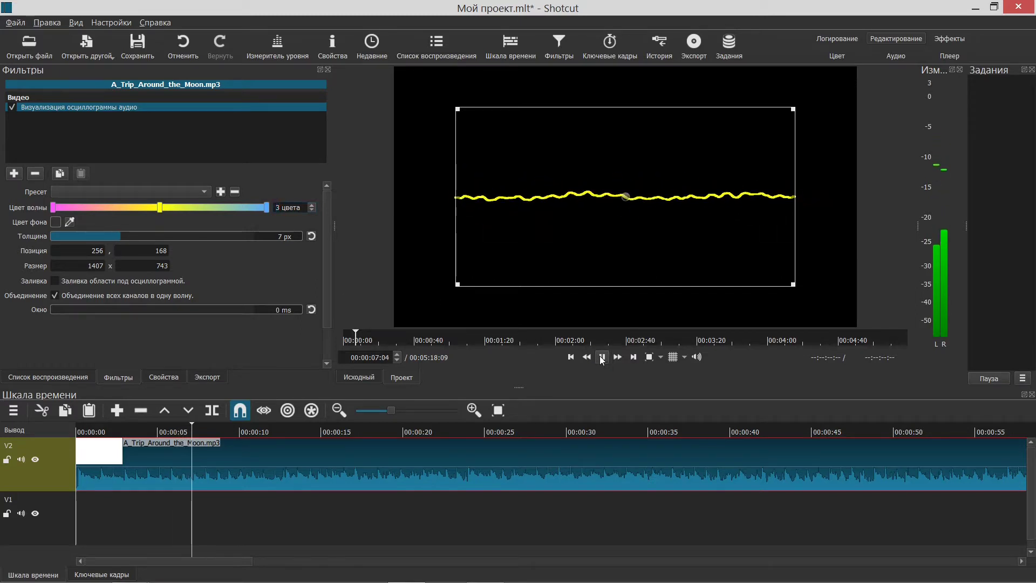
left_click(603, 358)
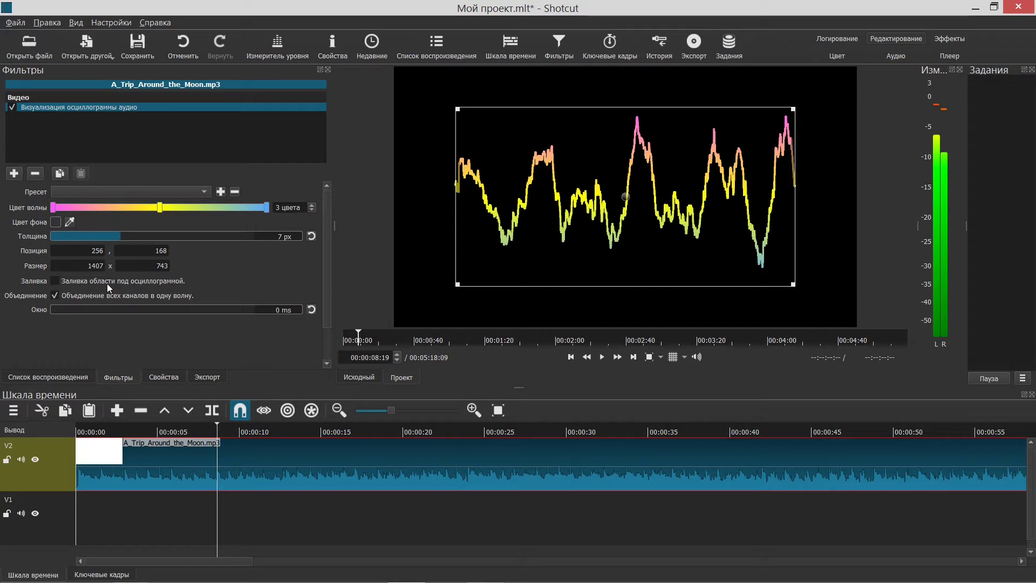
Enable filling the area under the waveform and play the clip to check the result
left_click(54, 281)
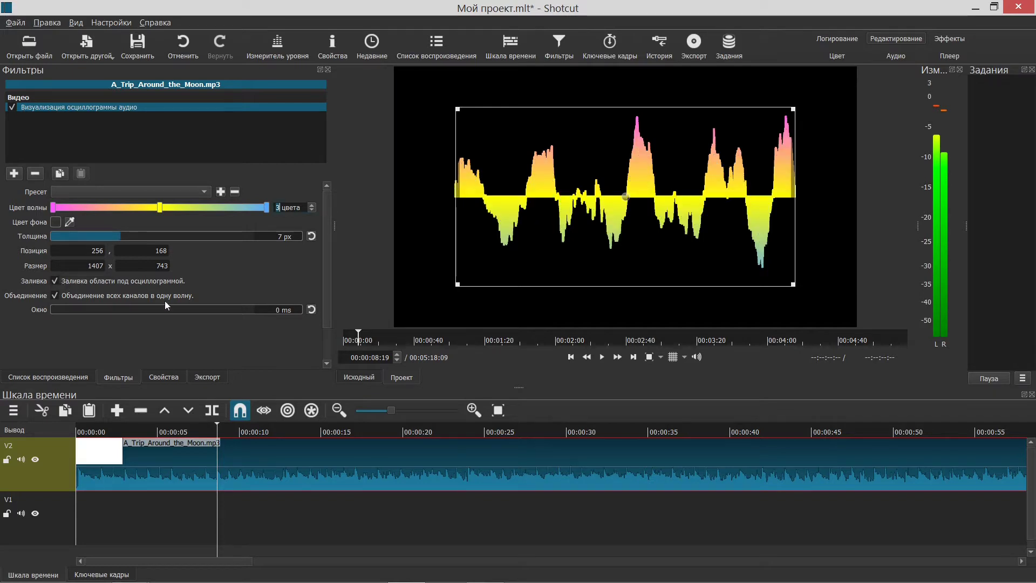
left_click(602, 358)
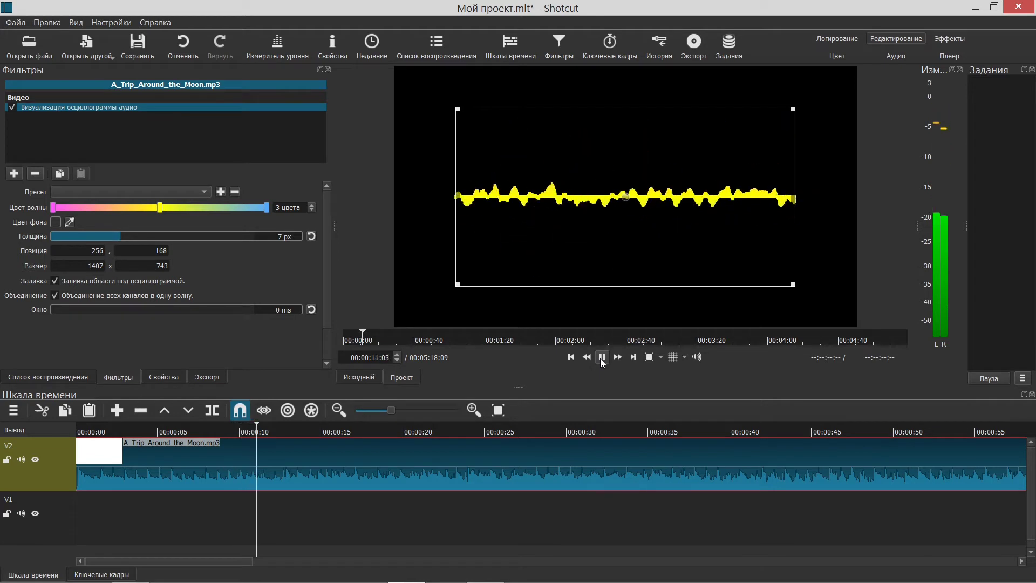
left_click(601, 357)
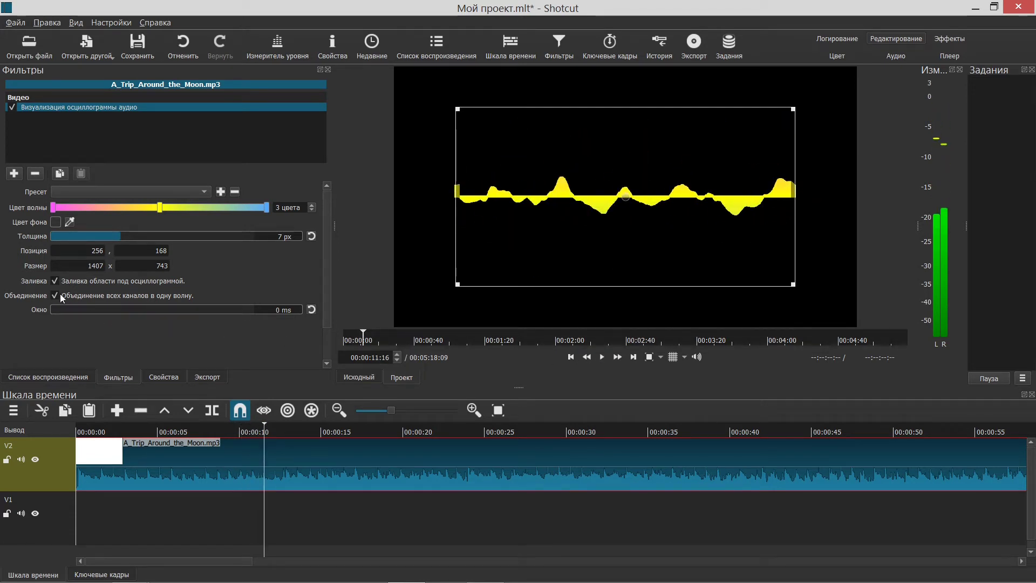
Turn off combining all channels into one wave and preview the separate channel waveforms in playback
left_click(59, 295)
left_click(602, 358)
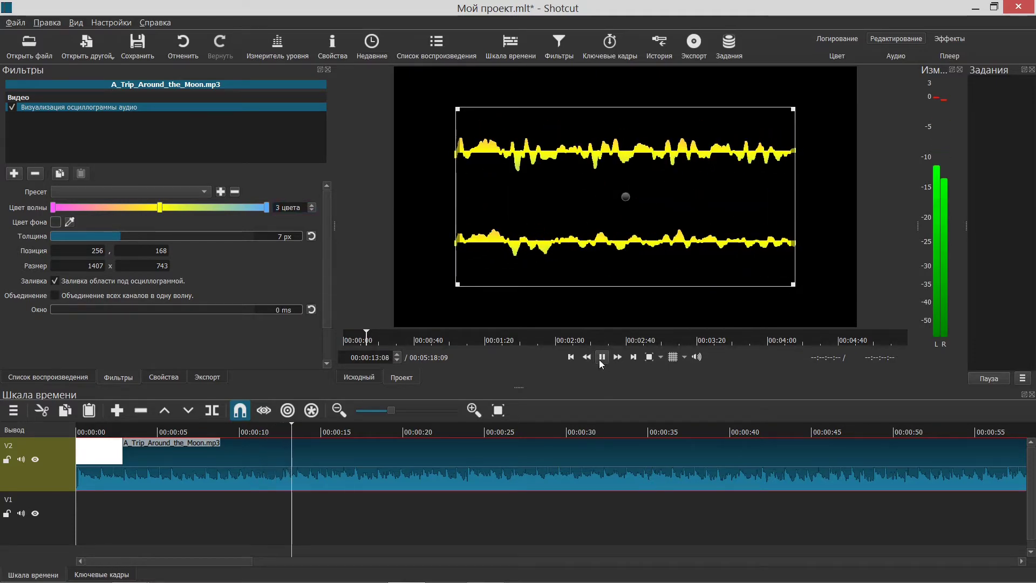
left_click(602, 357)
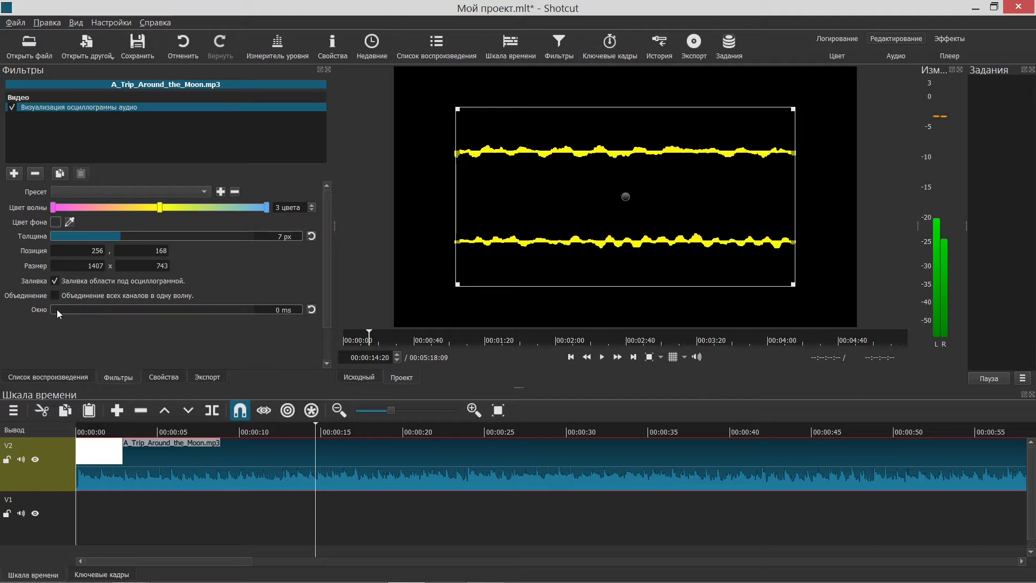
Set the waveform filter's window to 360 ms and play the clip to check it
left_click_drag(57, 309, 124, 310)
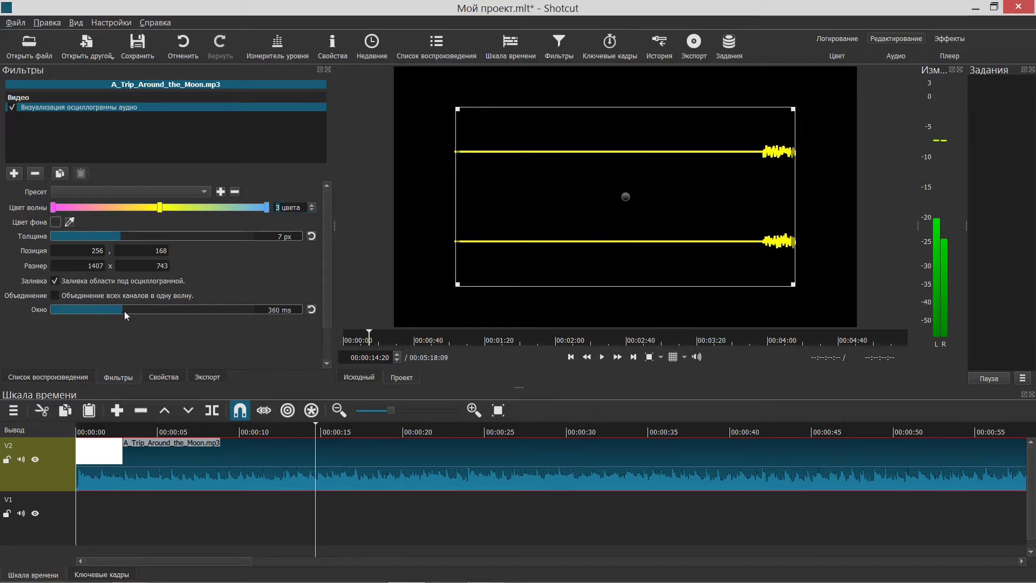
left_click(601, 358)
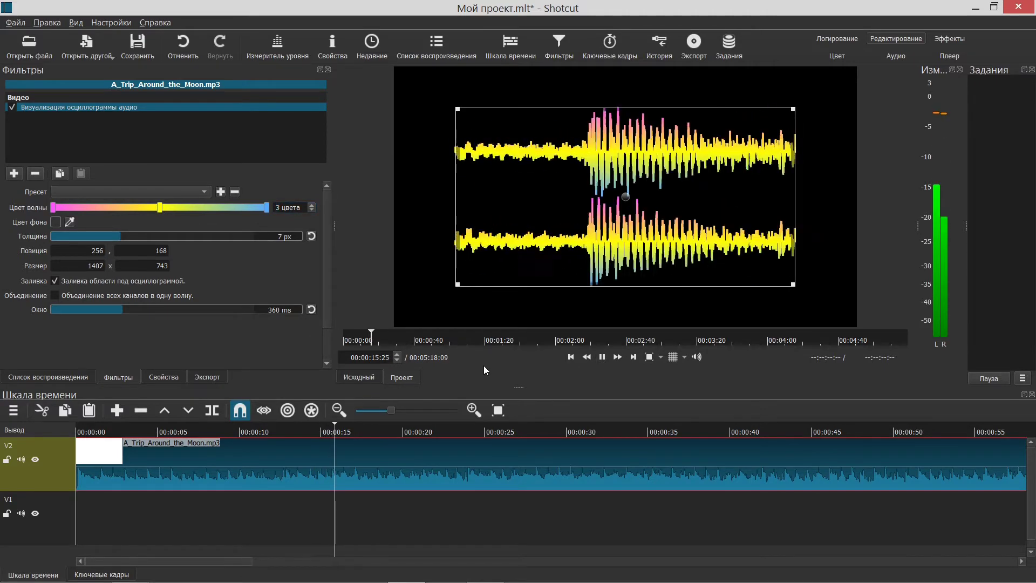
left_click(602, 357)
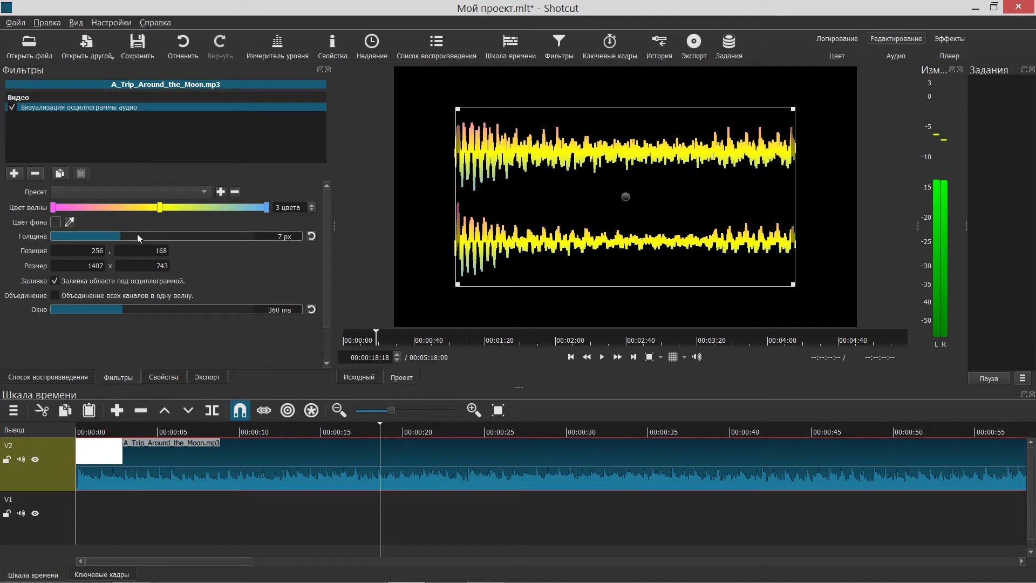
Play the clip and shorten the waveform filter's window to 276 ms
left_click(601, 359)
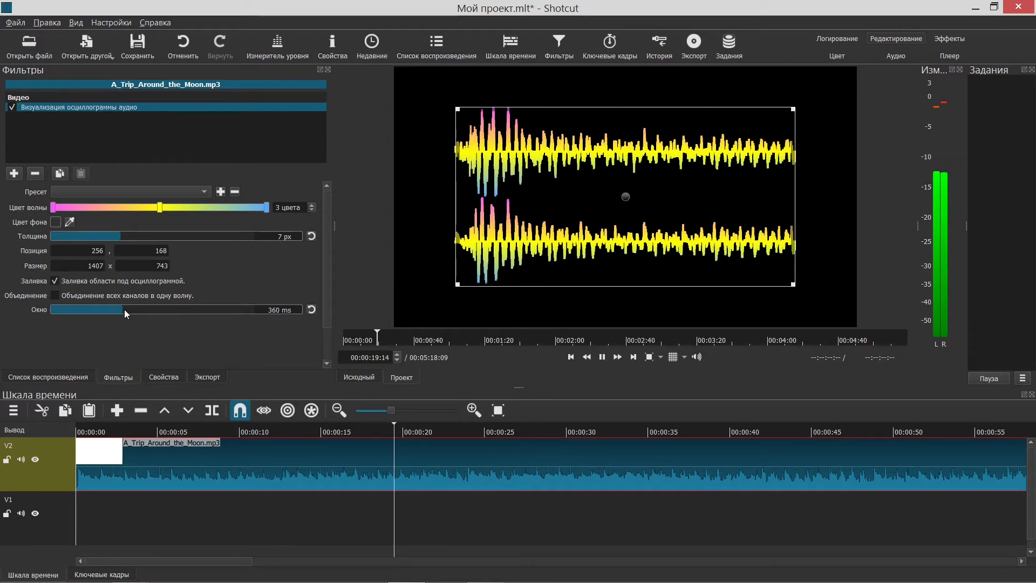
mouse_move(123, 309)
left_mouse_down()
mouse_move(207, 309)
mouse_move(108, 307)
left_mouse_up()
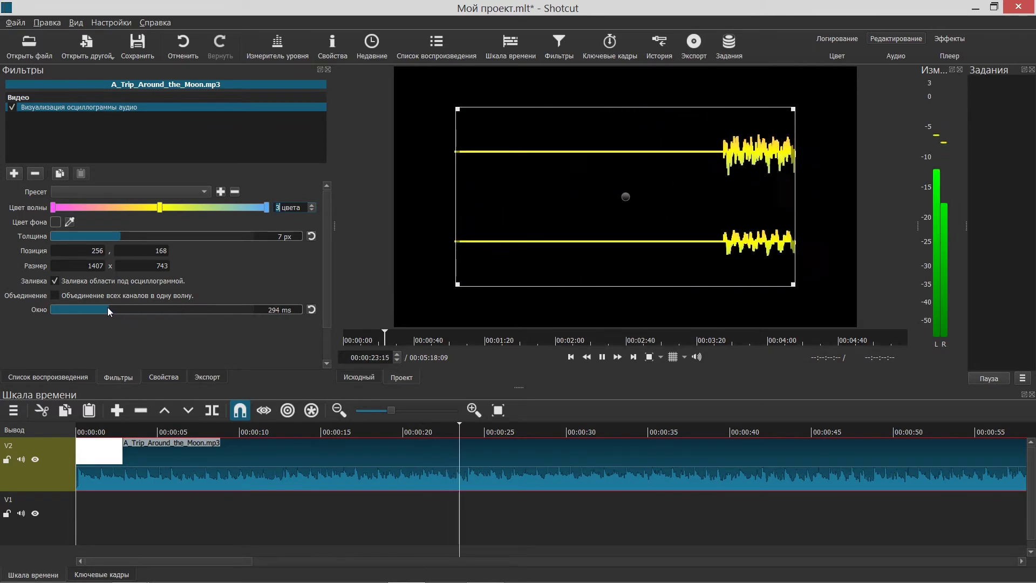
Combine all channels into one wave and compare the waveform with the area fill off and on, leaving the fill enabled
left_click(56, 295)
left_click(55, 281)
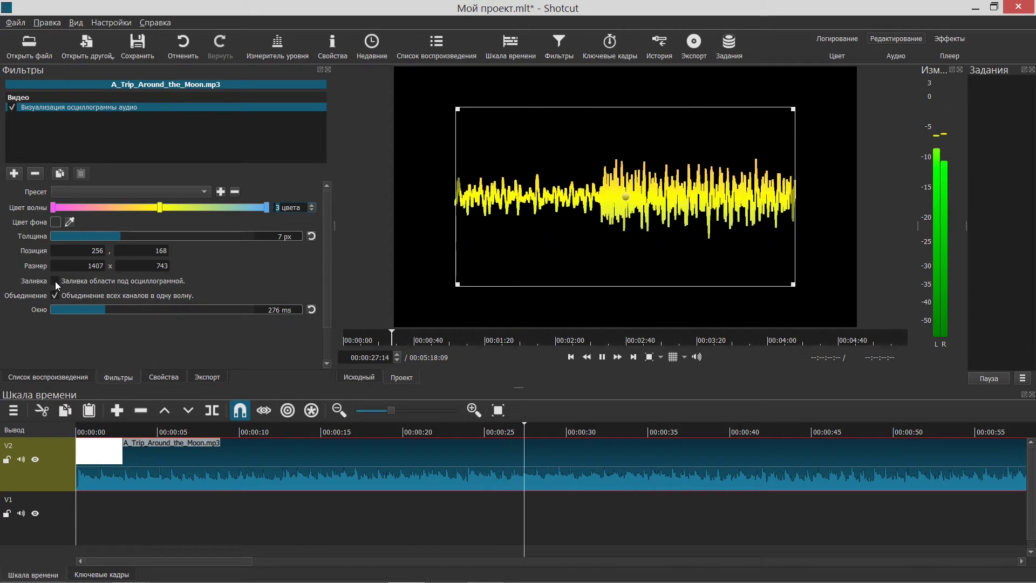
left_click(55, 281)
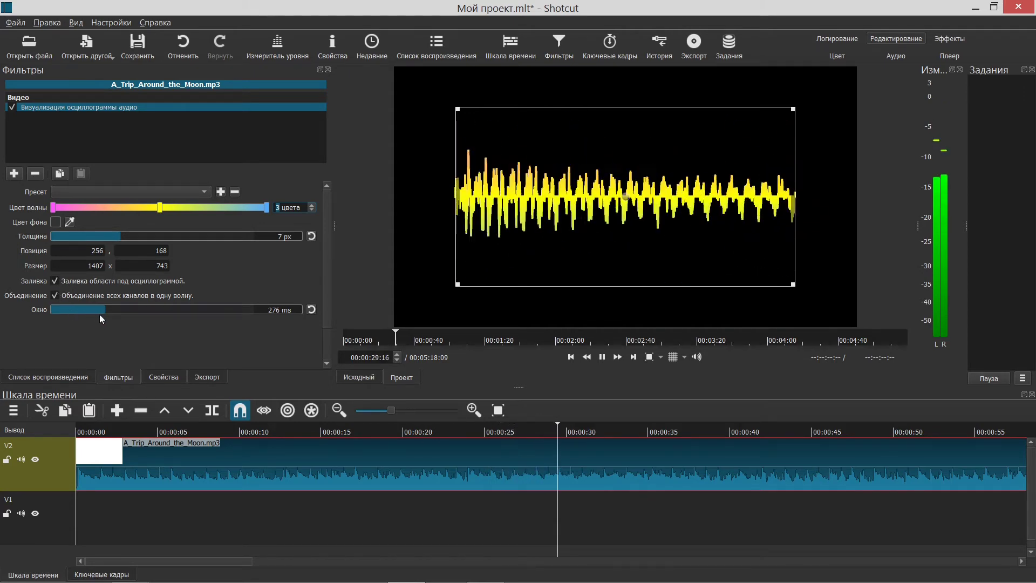
Set the waveform's line thickness to 2 px, check it in playback and pause
left_click_drag(115, 237, 69, 236)
left_click(147, 238)
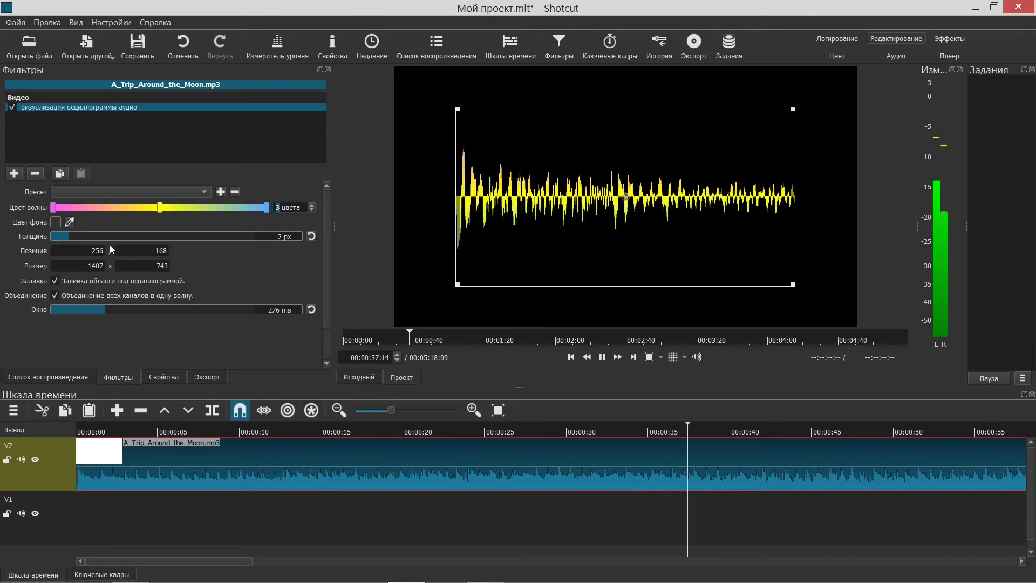
left_click(602, 356)
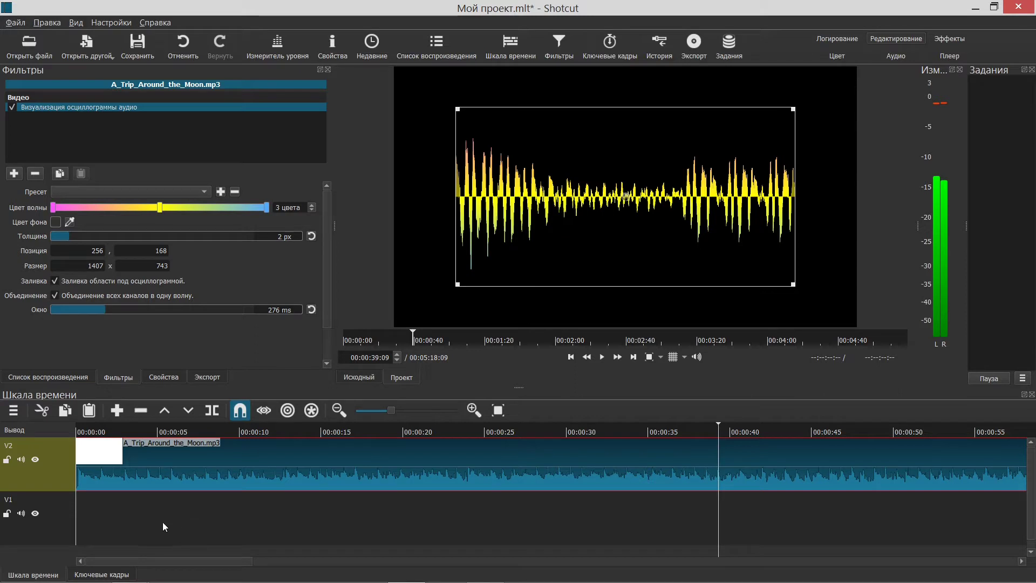
Return to the start of the project and place Energy - 16113.mp4 from the playlist at the start of track V1
left_click(571, 359)
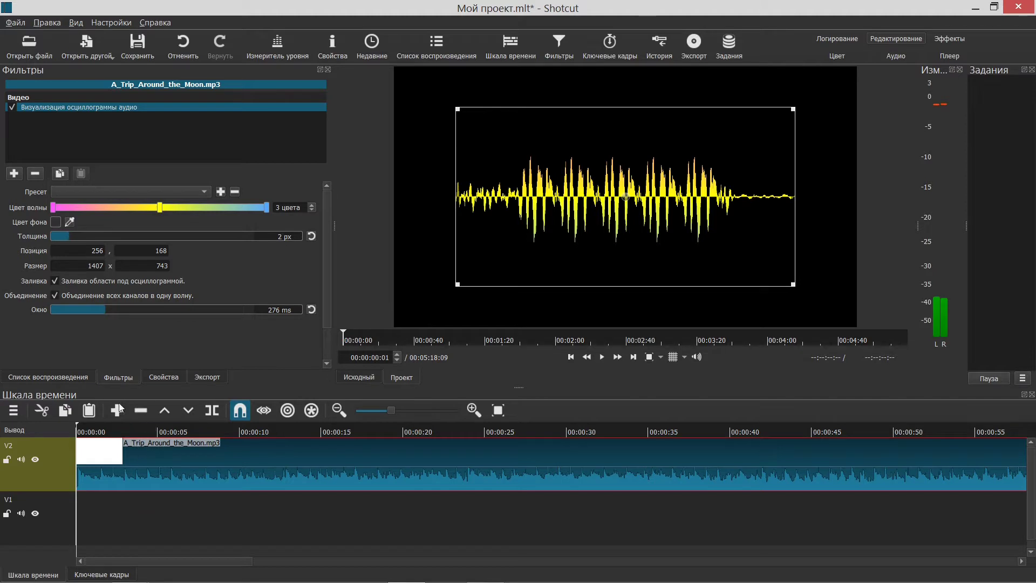
left_click(41, 377)
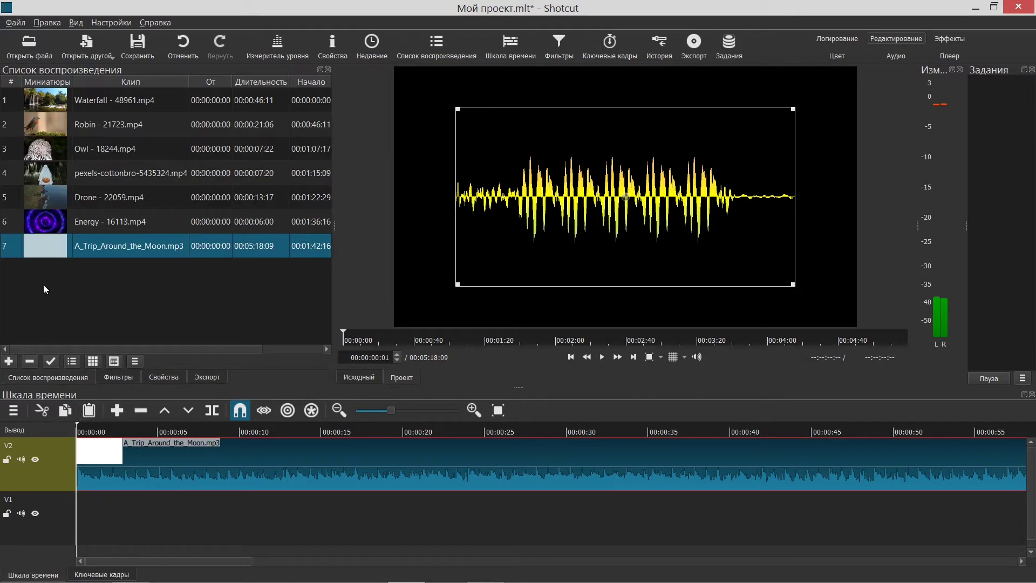
left_click(39, 227)
left_click_drag(49, 225, 164, 526)
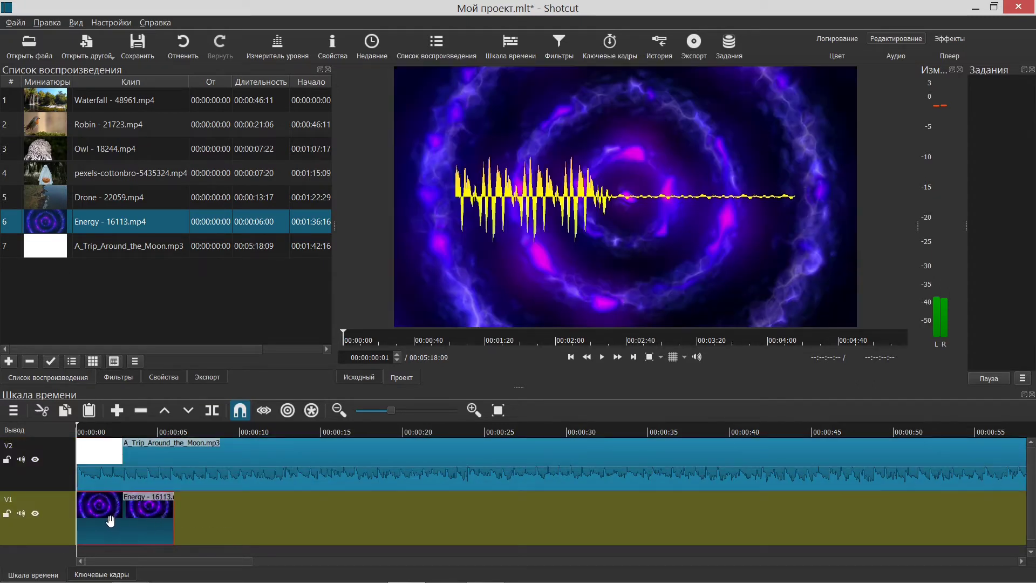
Paste three more copies of the Energy clip one after another on track V1
left_click(90, 412)
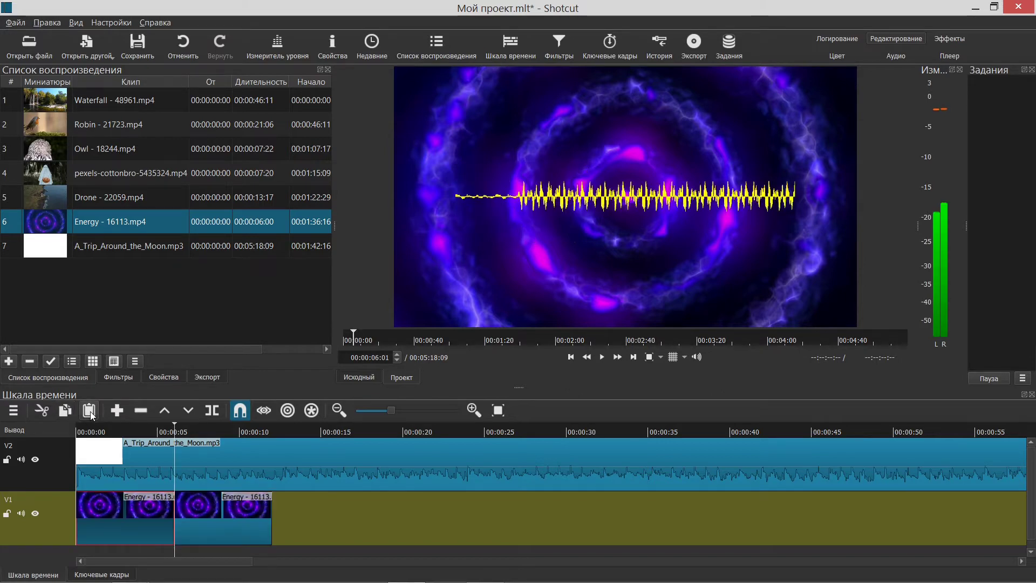
left_click(90, 413)
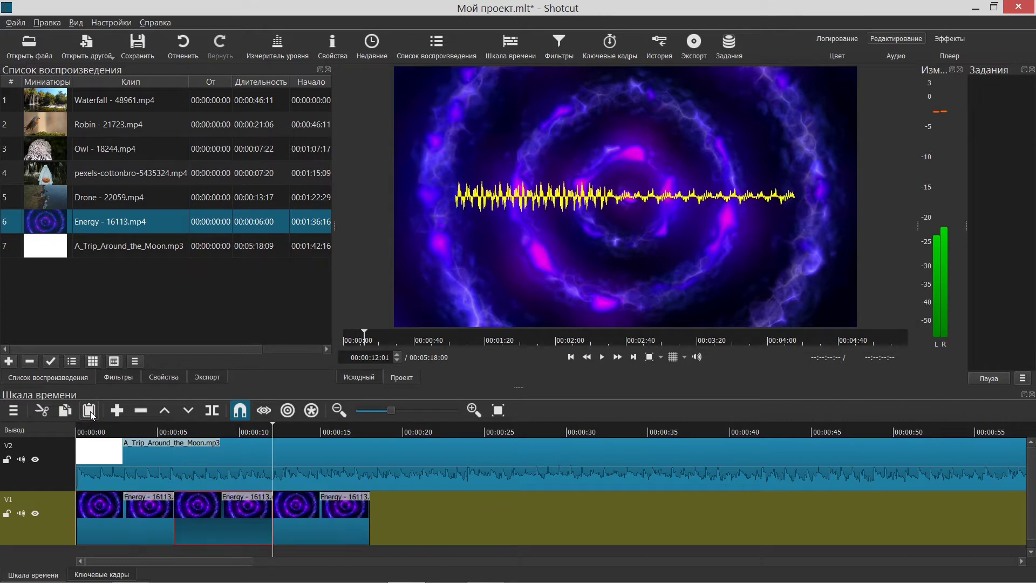
left_click(89, 412)
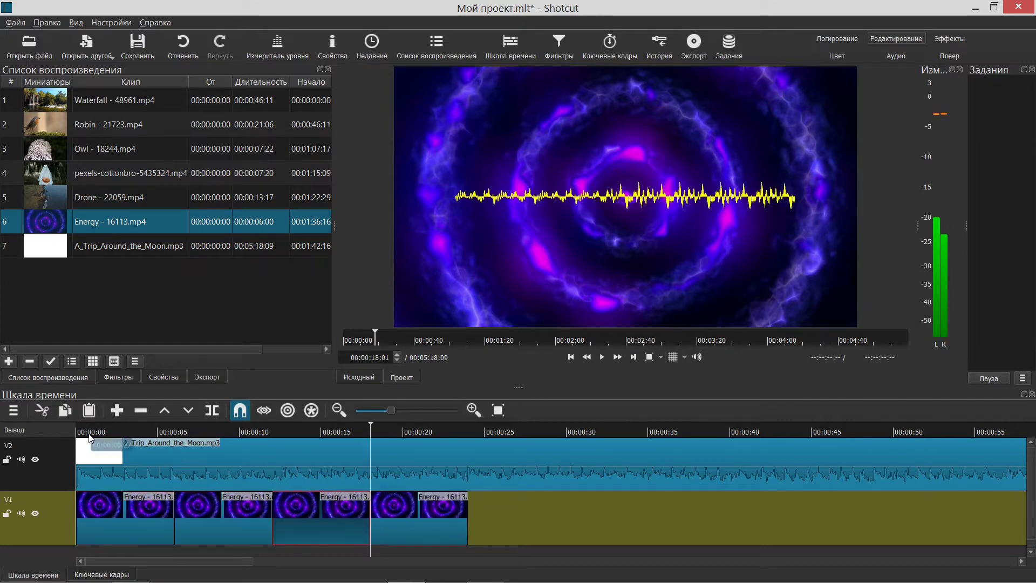
Play the project from the beginning to preview the waveform over the Energy background, then pause
left_click(84, 433)
left_click_drag(84, 433, 70, 428)
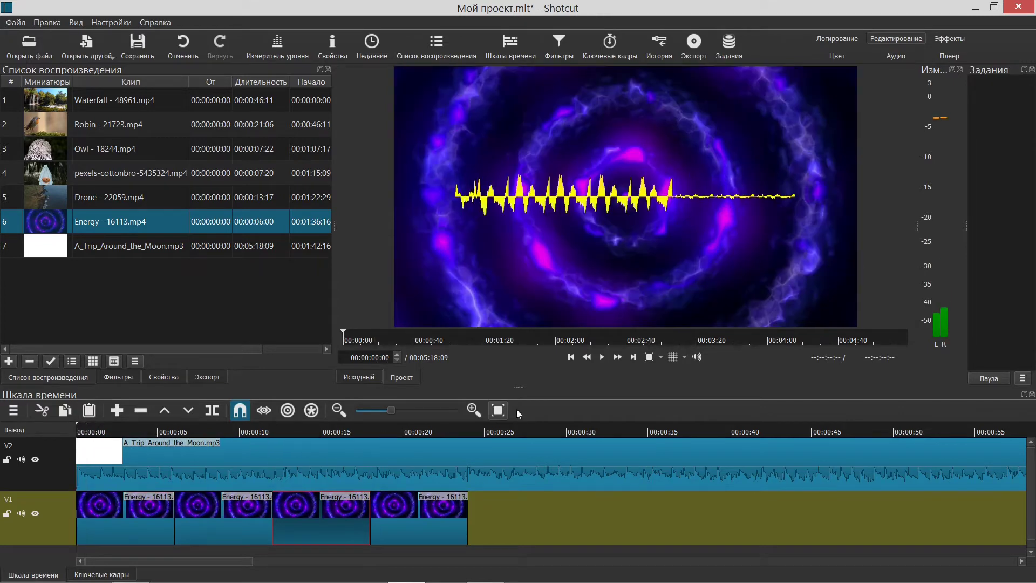
left_click(602, 357)
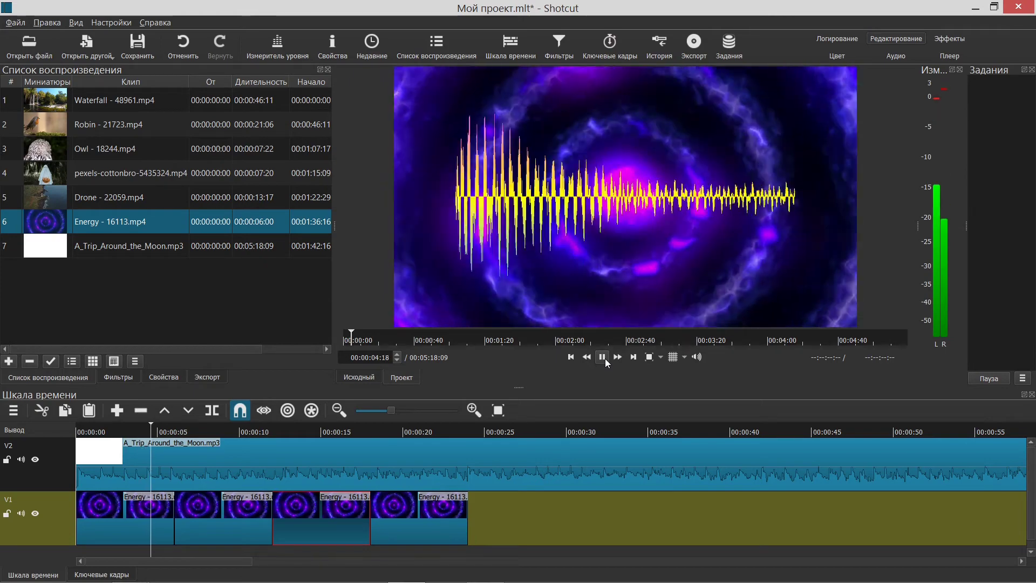
left_click(604, 358)
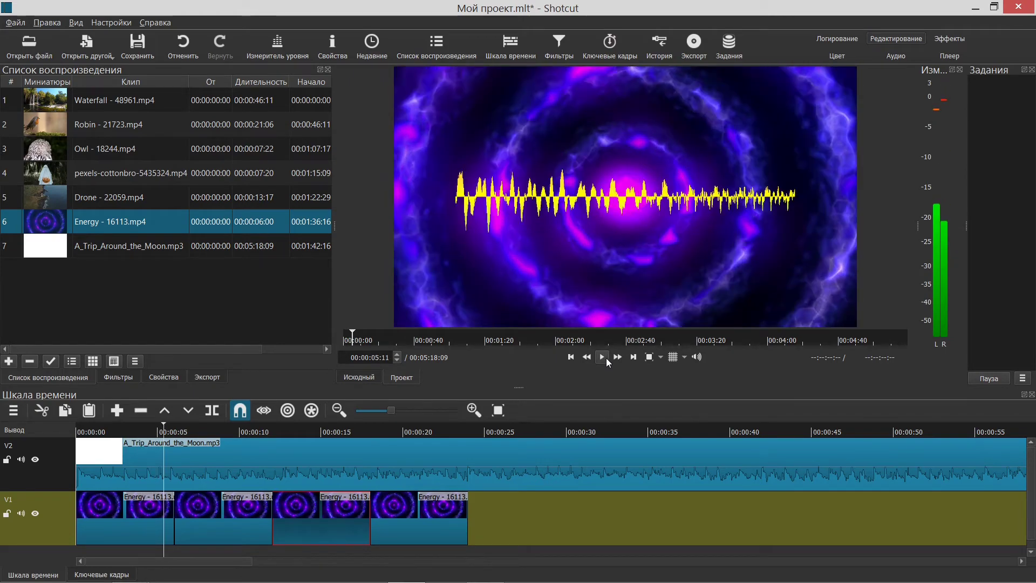
Give the music clip's waveform filter a white background colour with alpha 100 and start playback to check it
left_click(316, 460)
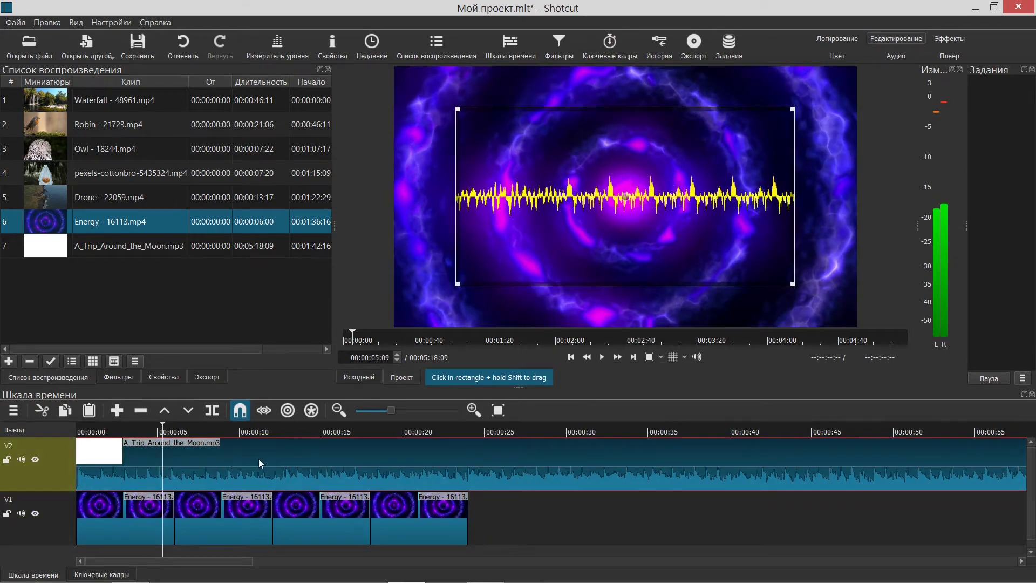
left_click(122, 377)
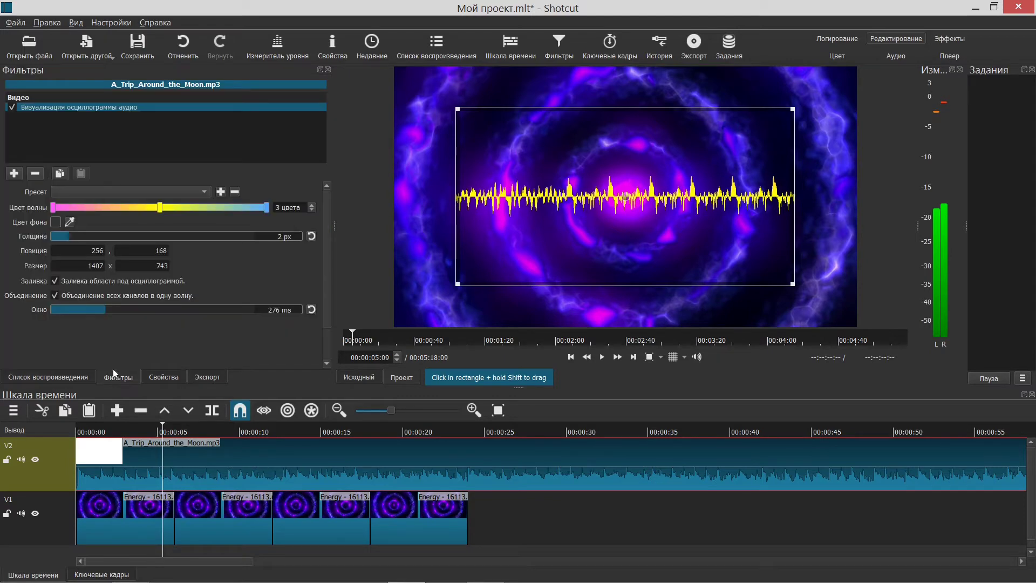
left_click(55, 222)
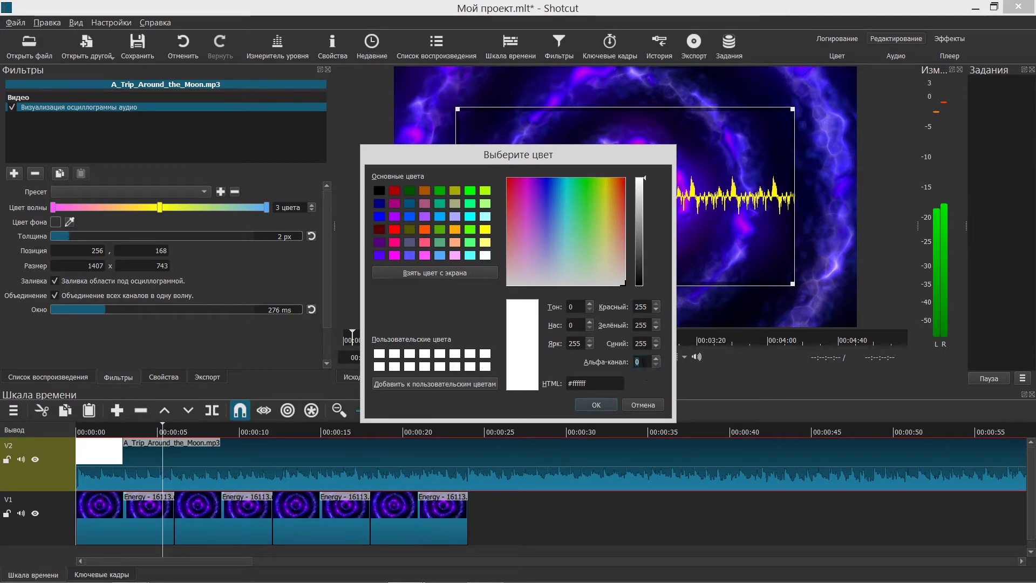
right_click(639, 361)
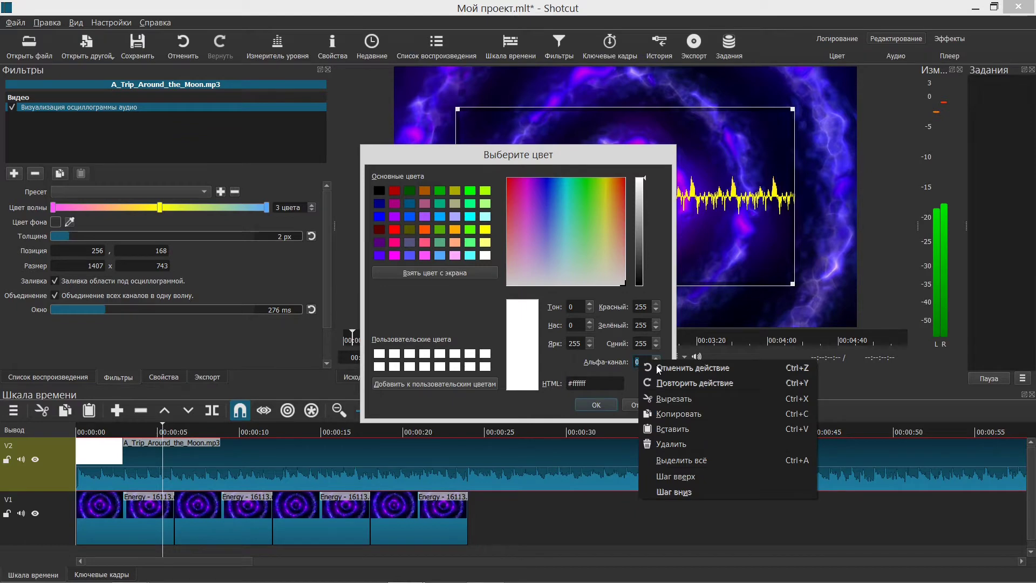
left_click(670, 429)
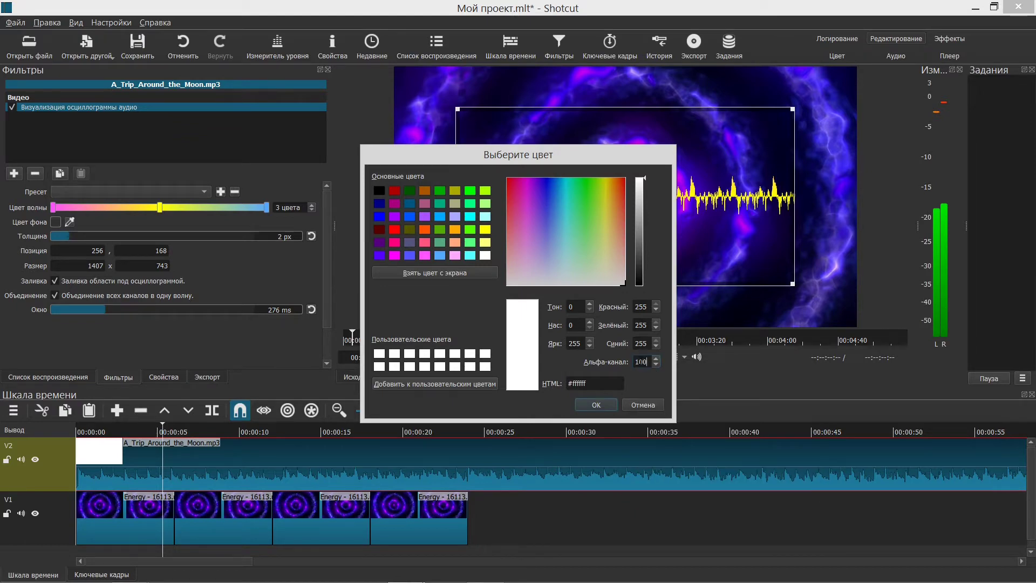
left_click(600, 407)
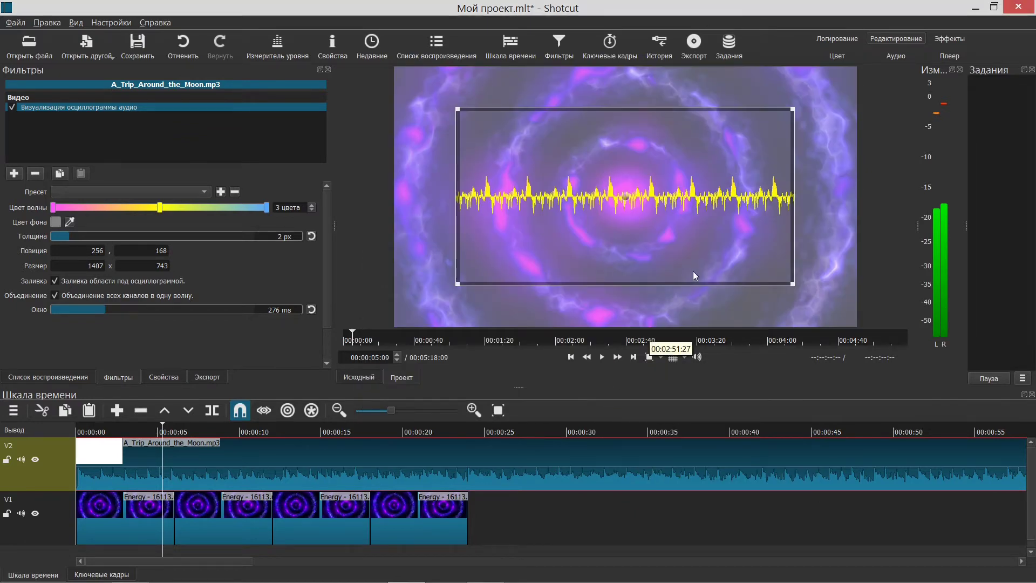
left_click(602, 358)
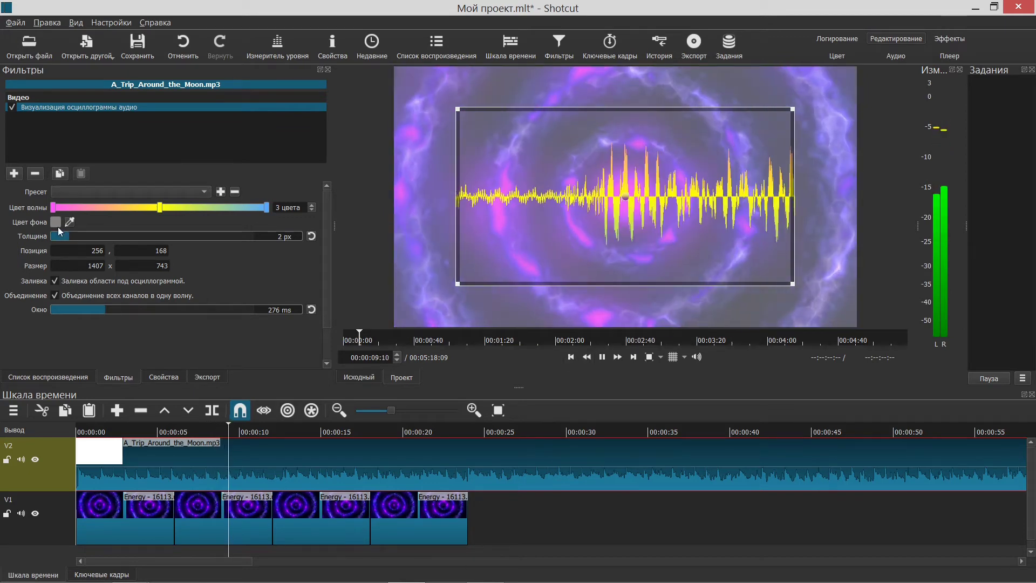
Change the waveform filter's background colour to blue, keeping alpha 100, and play the clip to check the tint
left_click(56, 222)
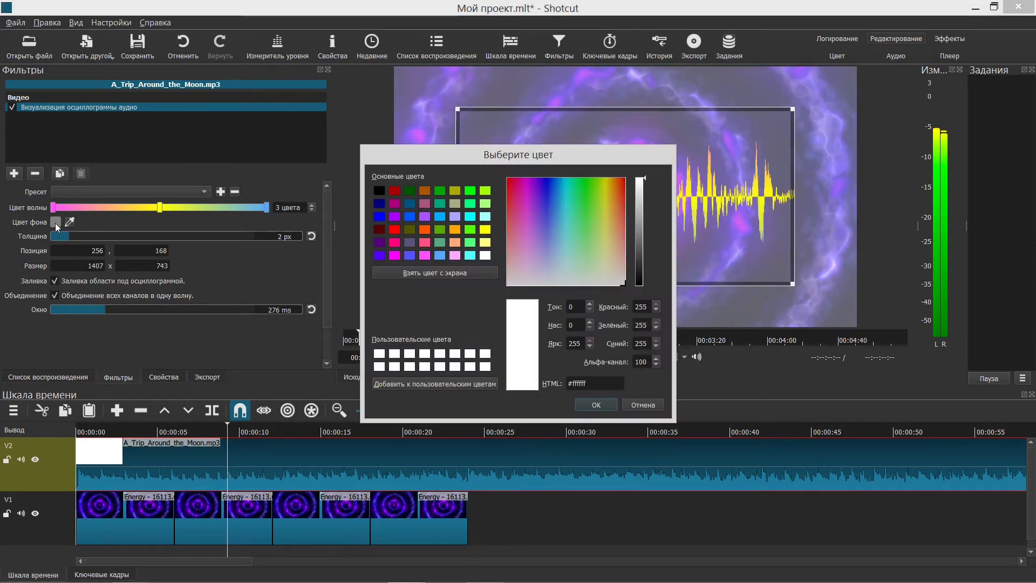
left_click(424, 244)
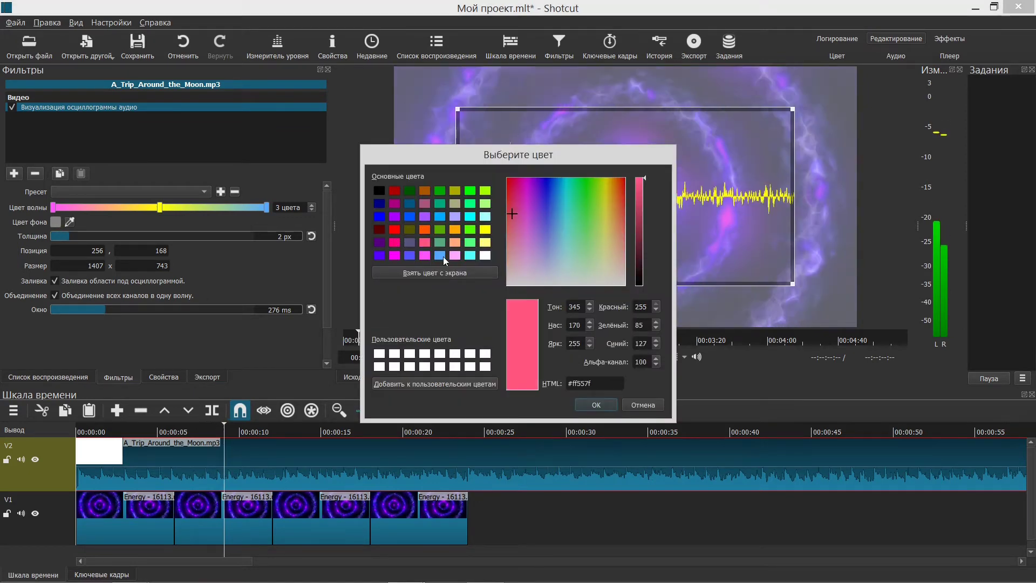
left_click(410, 255)
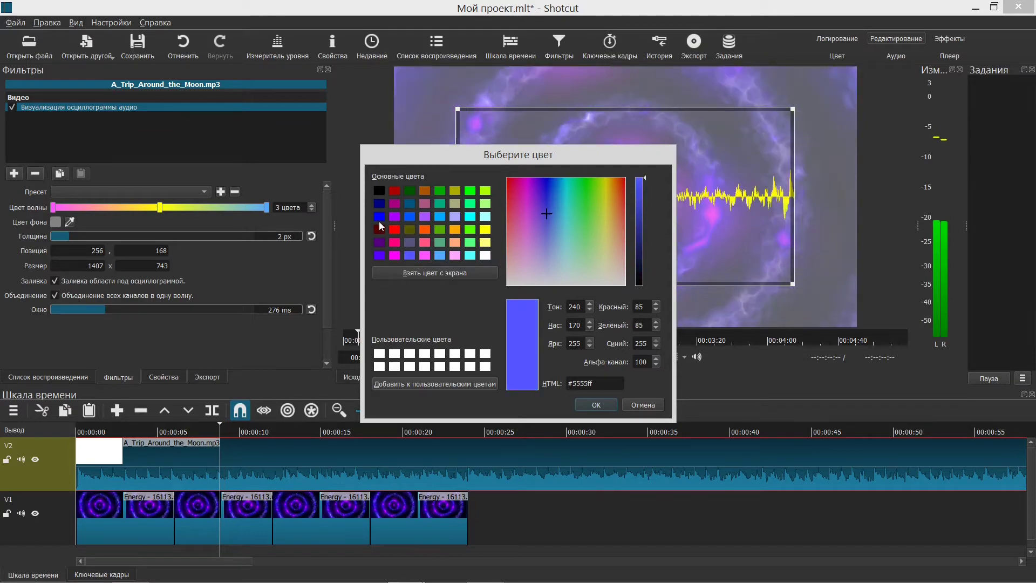
left_click(595, 405)
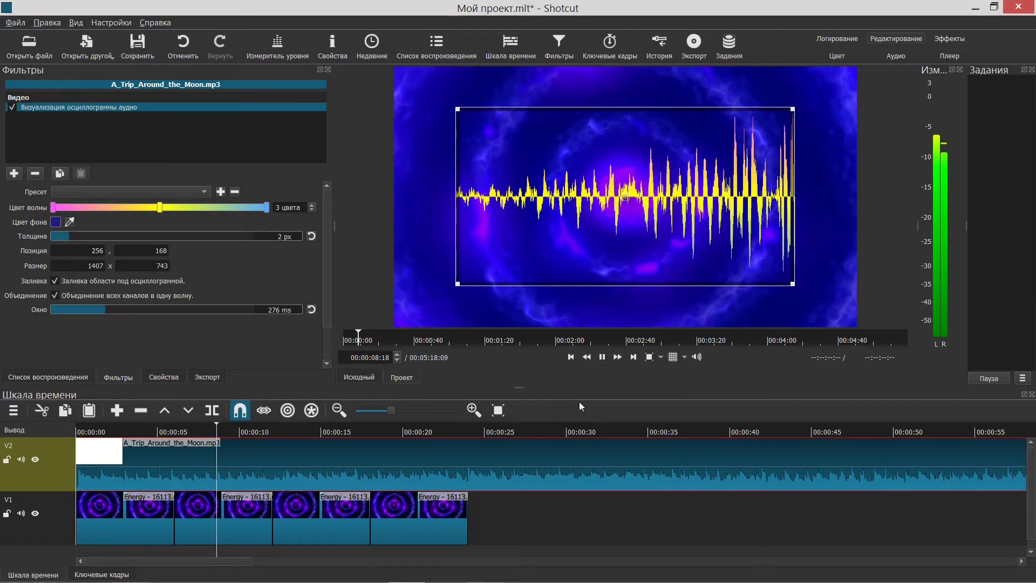
left_click(602, 357)
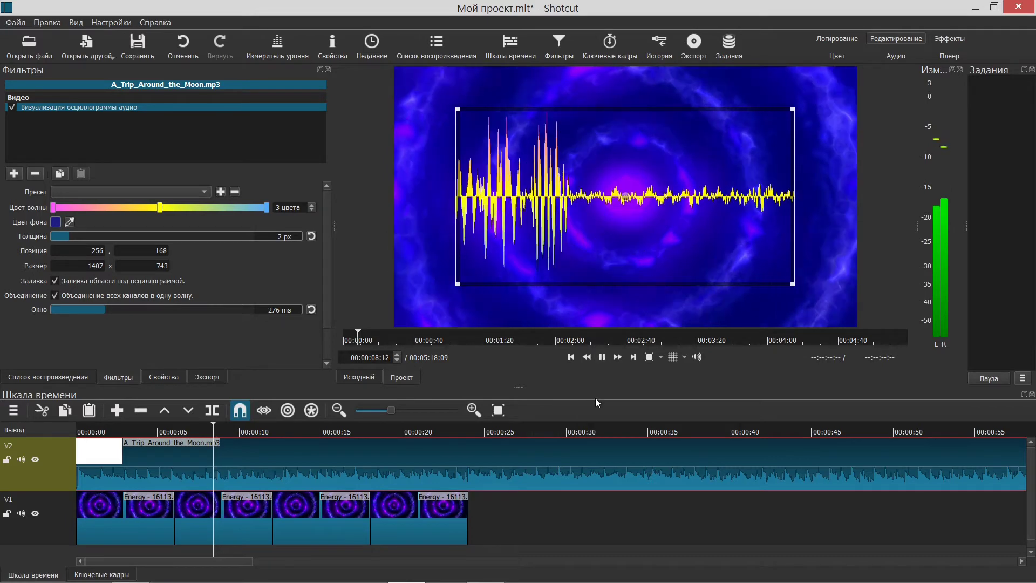
left_click(601, 358)
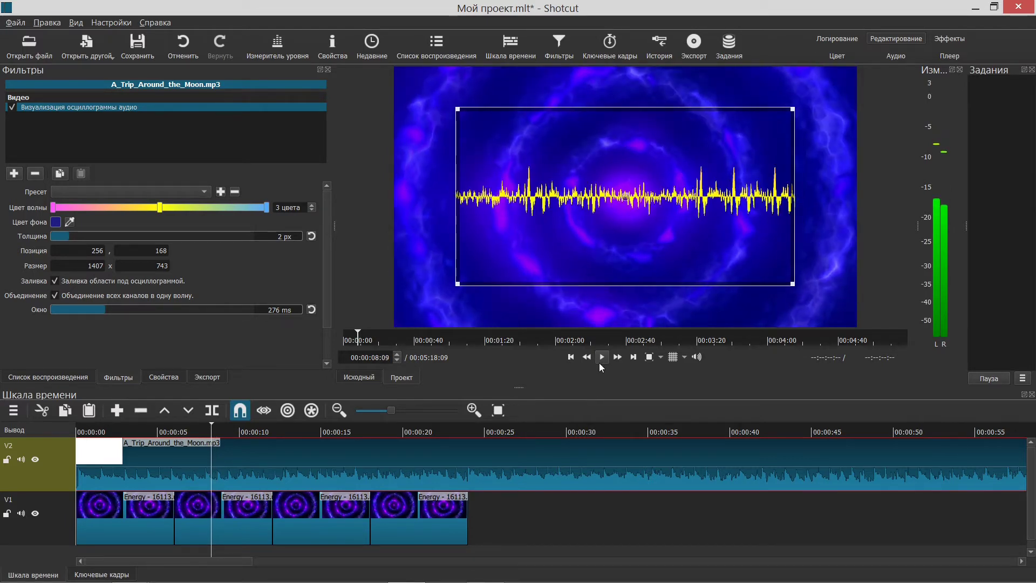
left_click(600, 361)
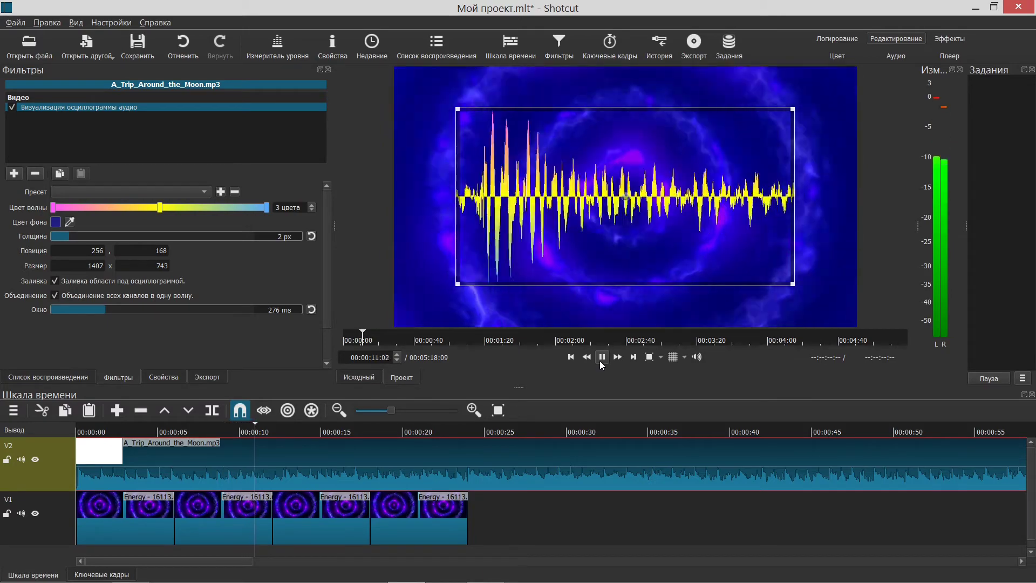
left_click(601, 361)
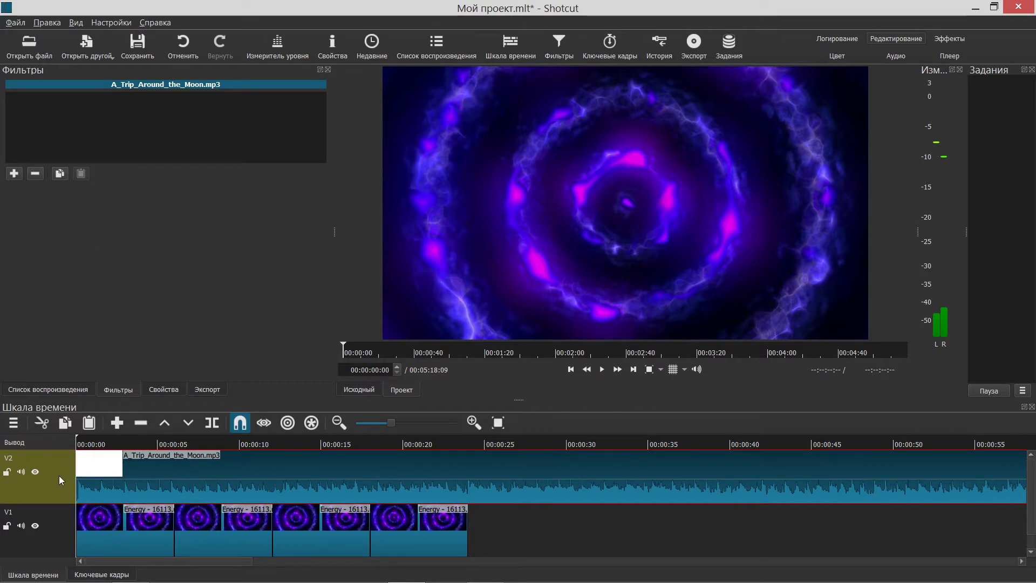
Hide video track V1 and add the audio spectrum visualization filter to the music clip
left_click(35, 526)
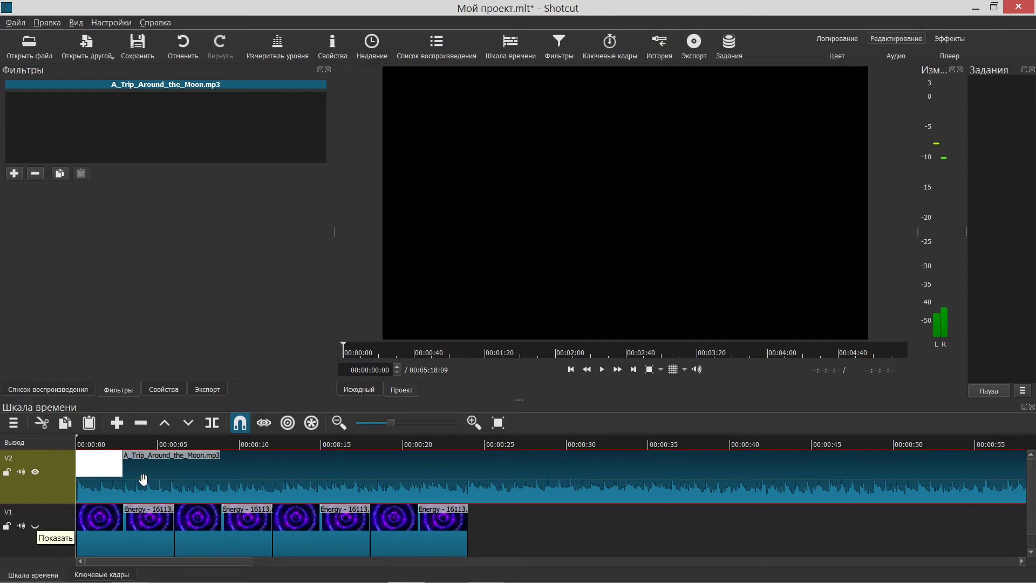
left_click(13, 175)
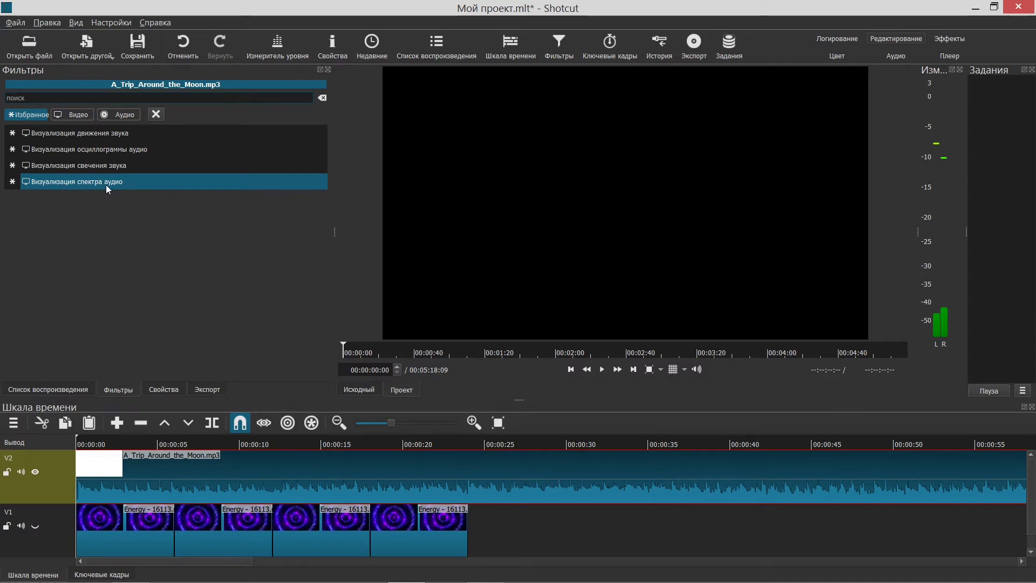
left_click(75, 181)
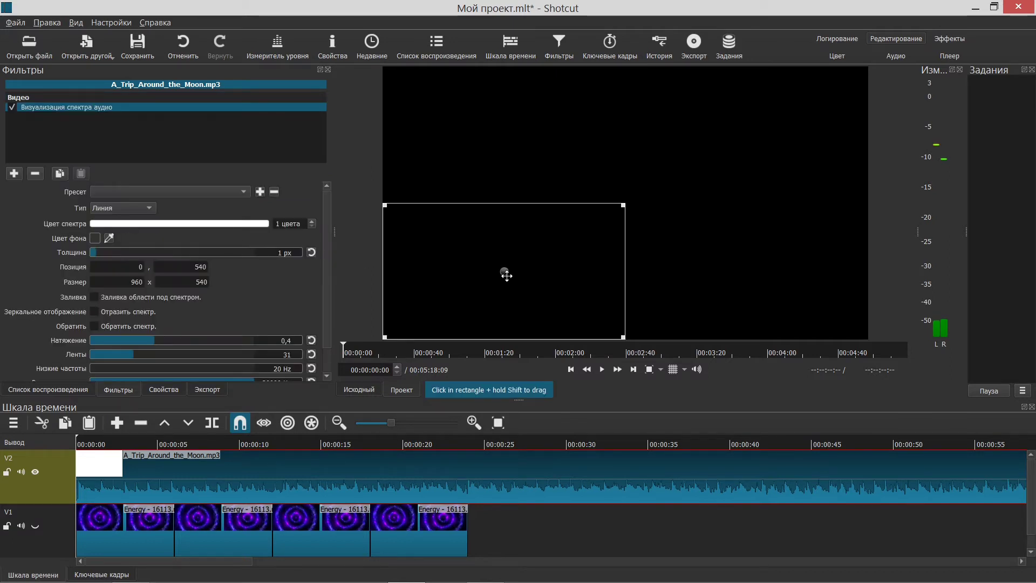
Show the grid over the preview and centre the spectrum frame in the picture at position 480, 270
left_click(673, 369)
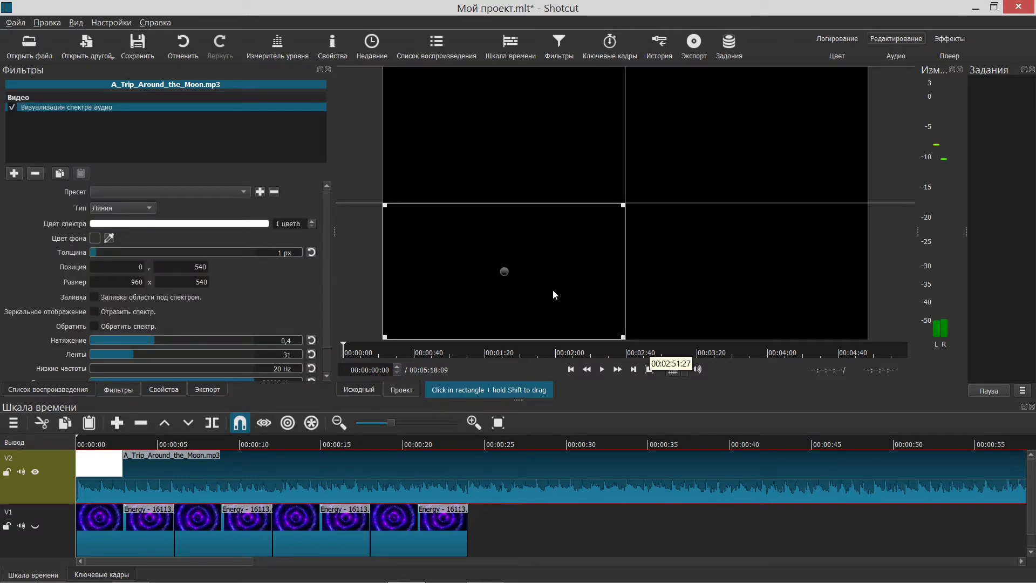
left_click_drag(502, 271, 635, 200)
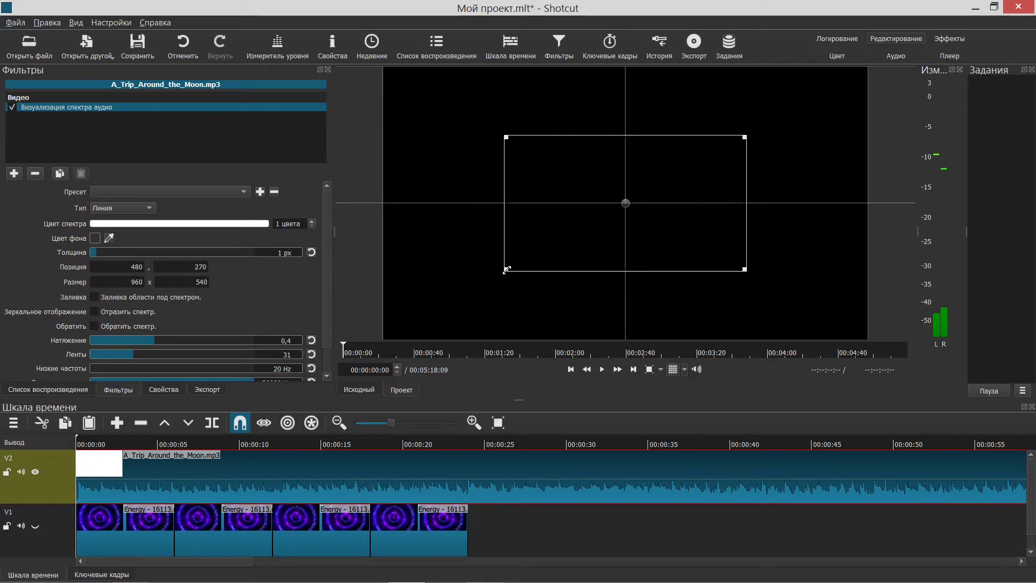
Enlarge the spectrum frame to 1334 x 753, centre it in the picture at position 293, 163, and start playback
left_click_drag(506, 269, 411, 324)
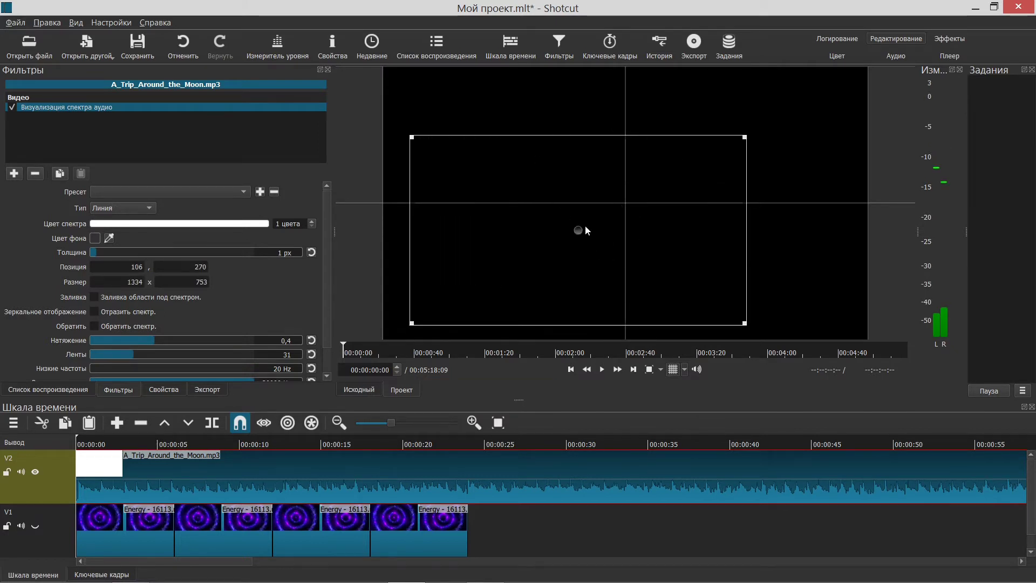
left_click_drag(586, 230, 639, 199)
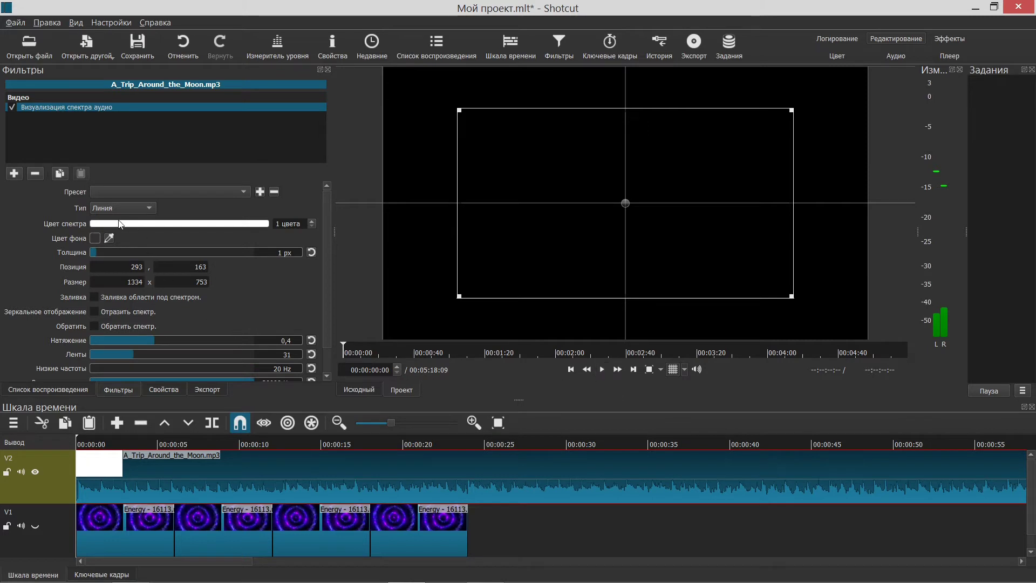
left_click(602, 370)
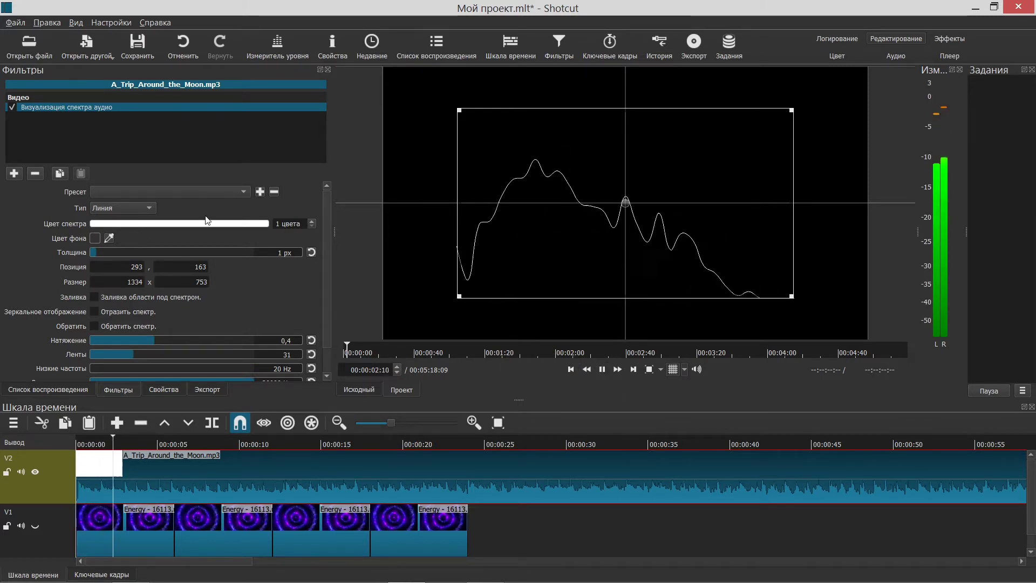
Switch the spectrum type to bars (Панель) and give it a two-colour gradient from green #55aa00 to yellow
left_click(149, 210)
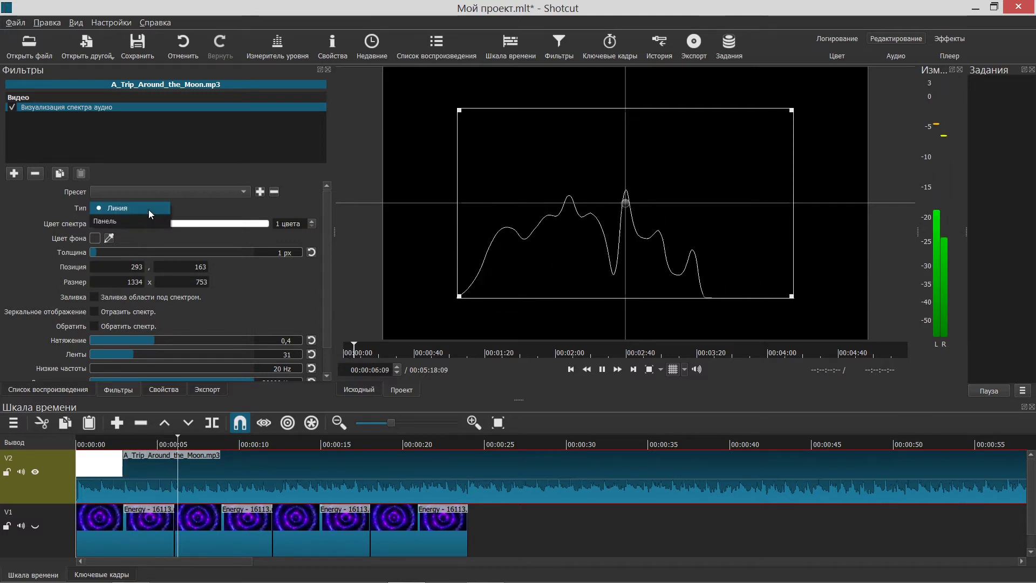
left_click(120, 220)
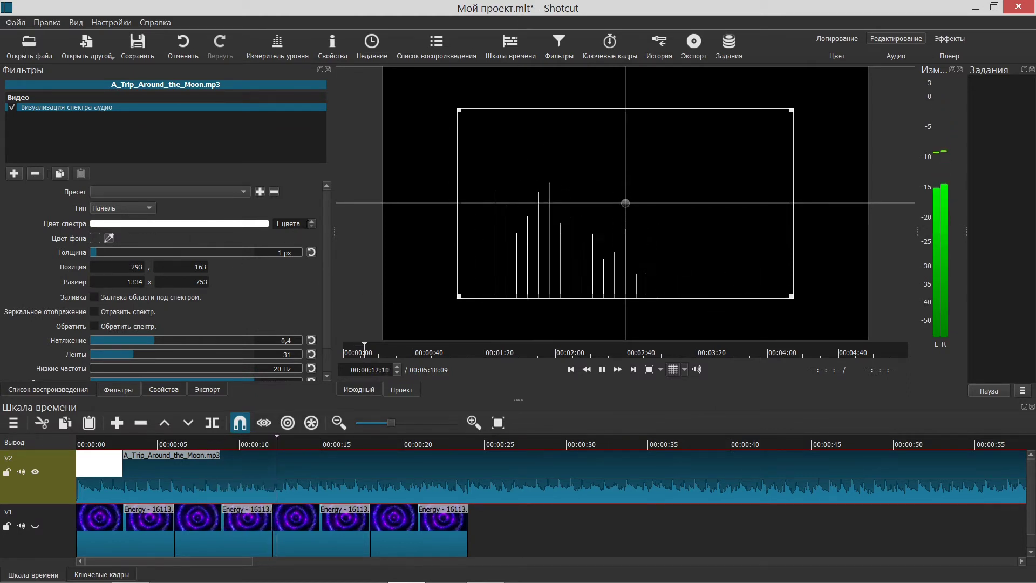
left_click(312, 221)
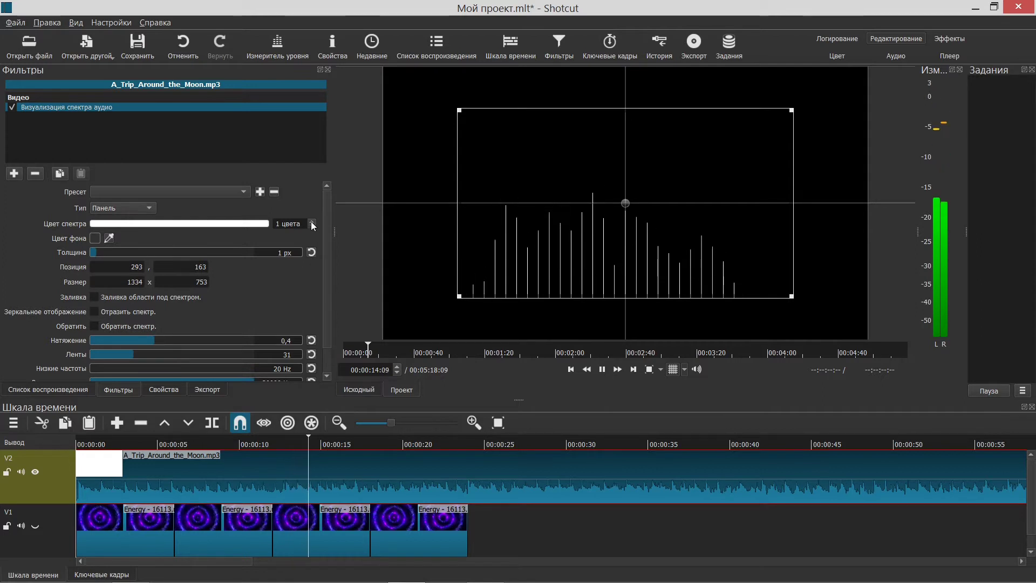
left_click(92, 223)
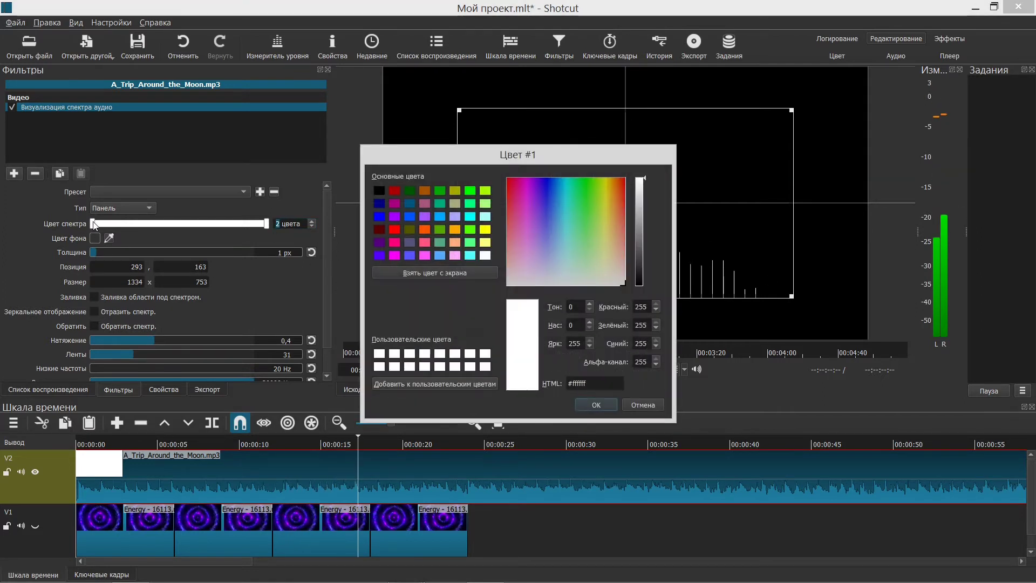
left_click(439, 230)
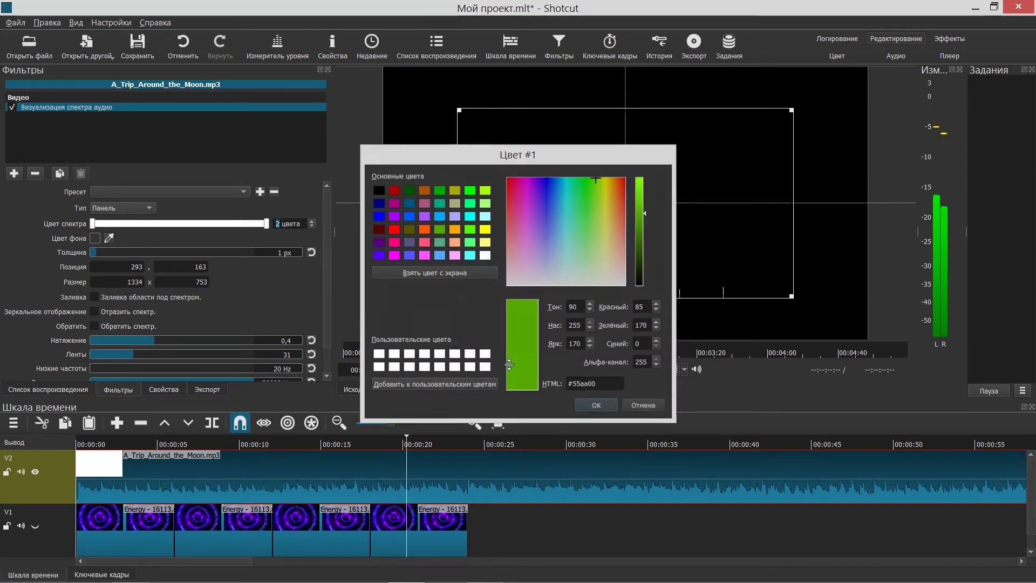
key("Return")
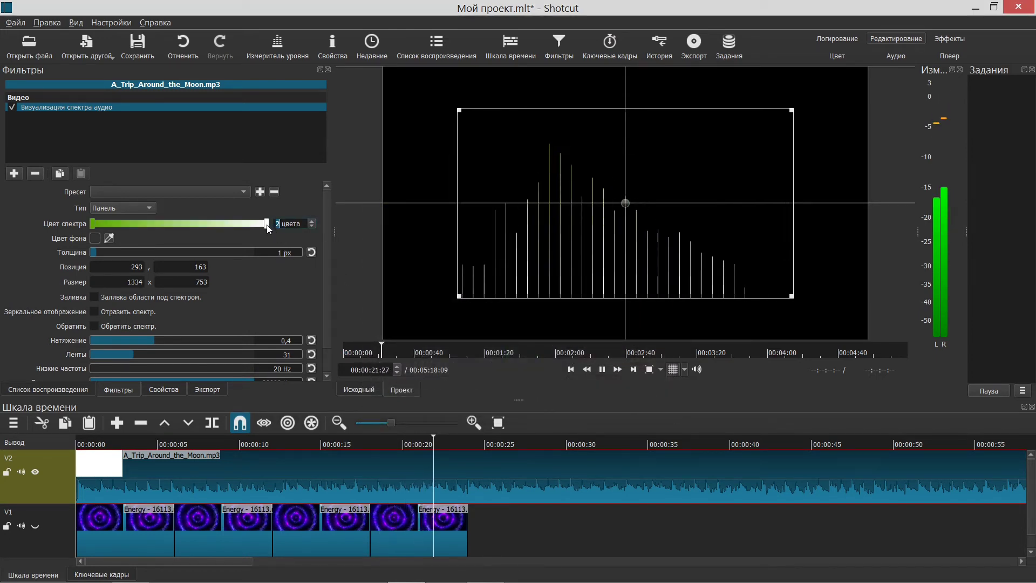
left_click(266, 225)
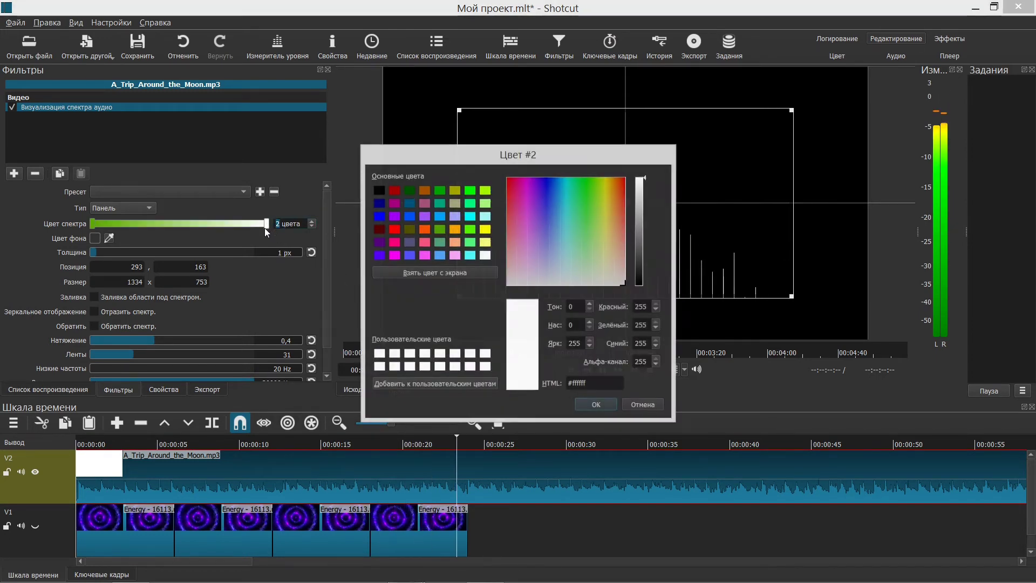
left_click(485, 231)
left_click(578, 403)
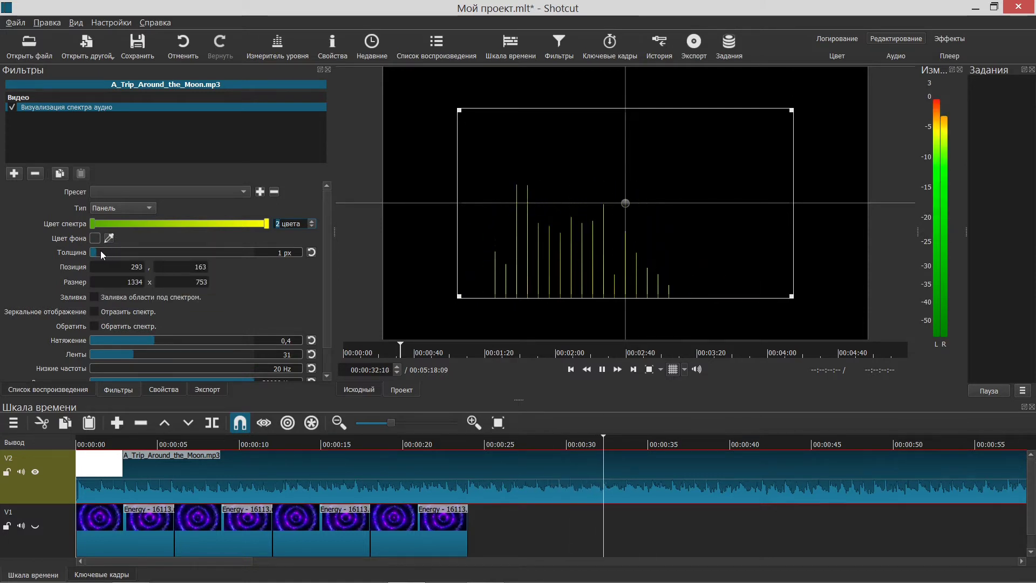
Set the spectrum bars' thickness to 16 px and hide the grid over the preview
left_click_drag(101, 253, 227, 256)
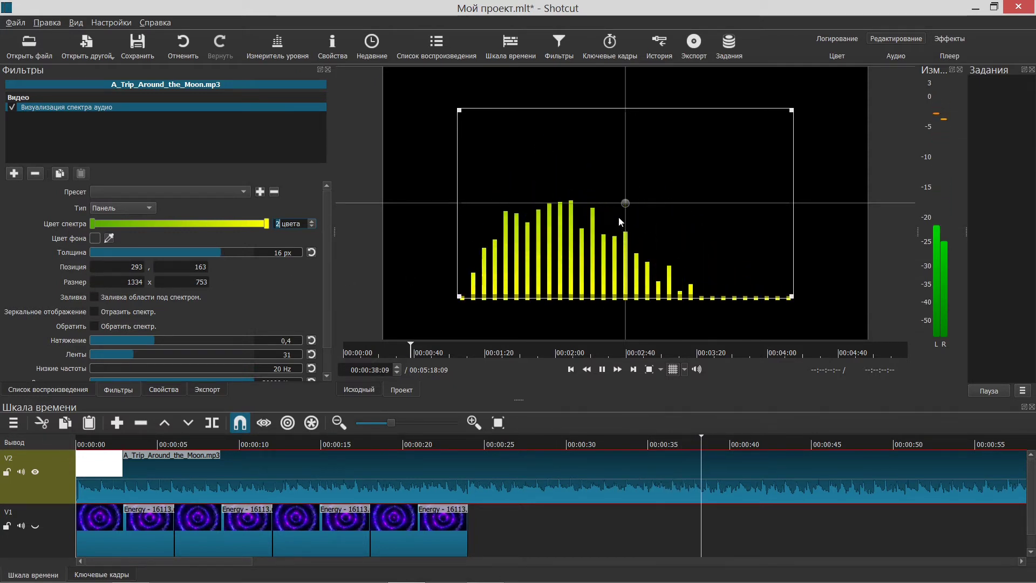
mouse_move(624, 203)
left_mouse_down()
mouse_move(629, 216)
mouse_move(620, 203)
left_mouse_up()
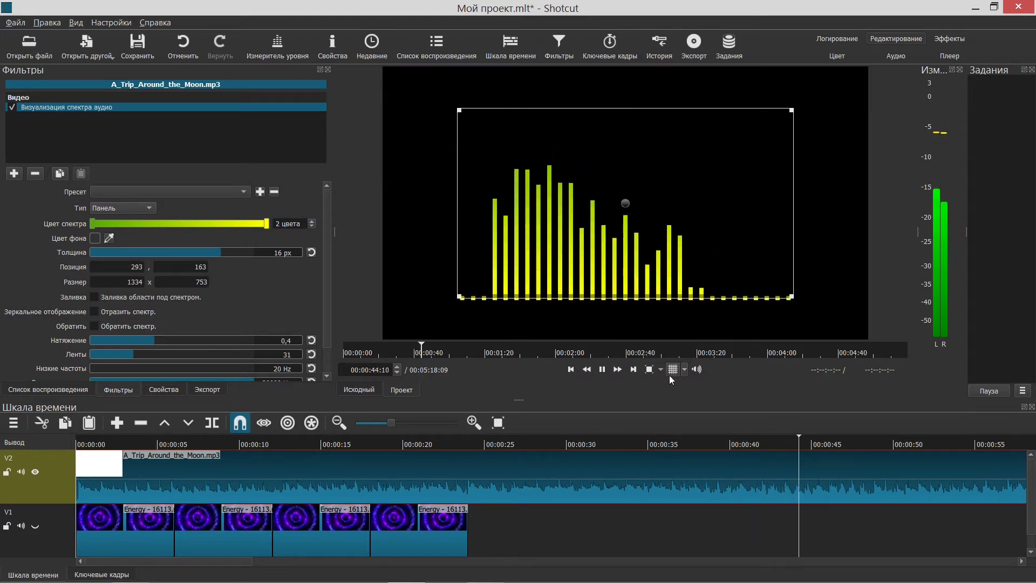
Try mirroring and reversing the spectrum during playback, and switch both options off again
left_click(94, 310)
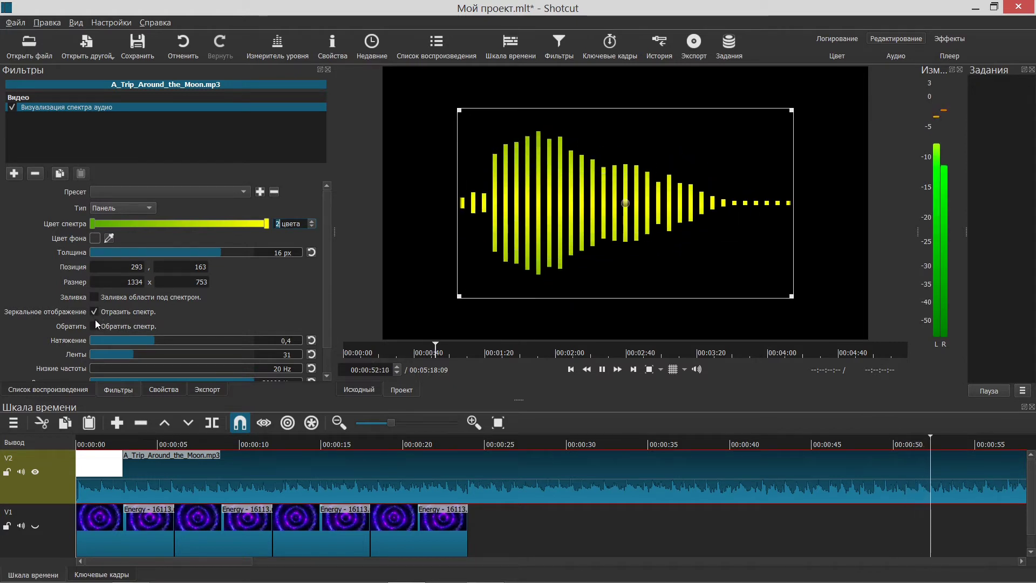
left_click(94, 326)
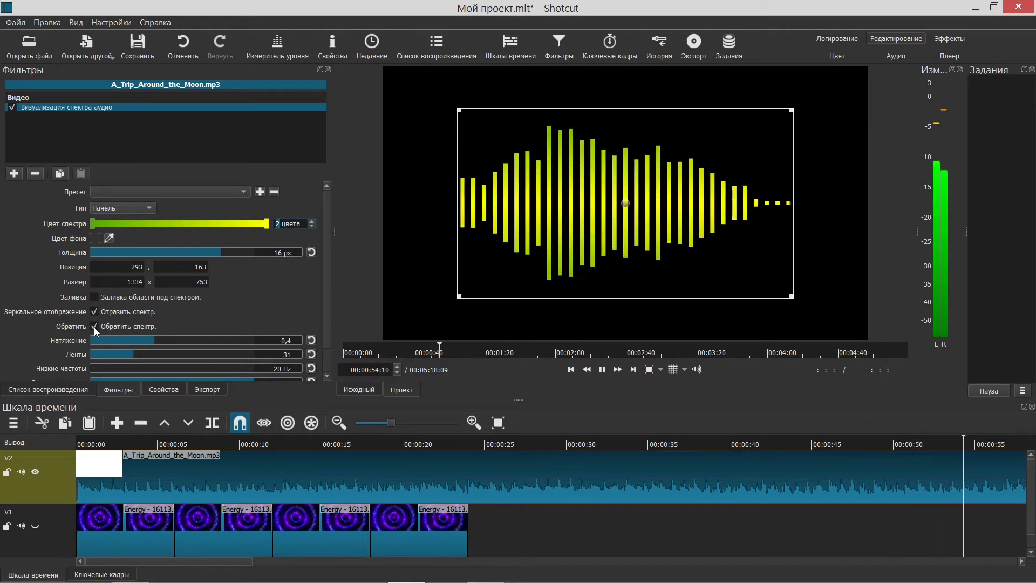
left_click(94, 326)
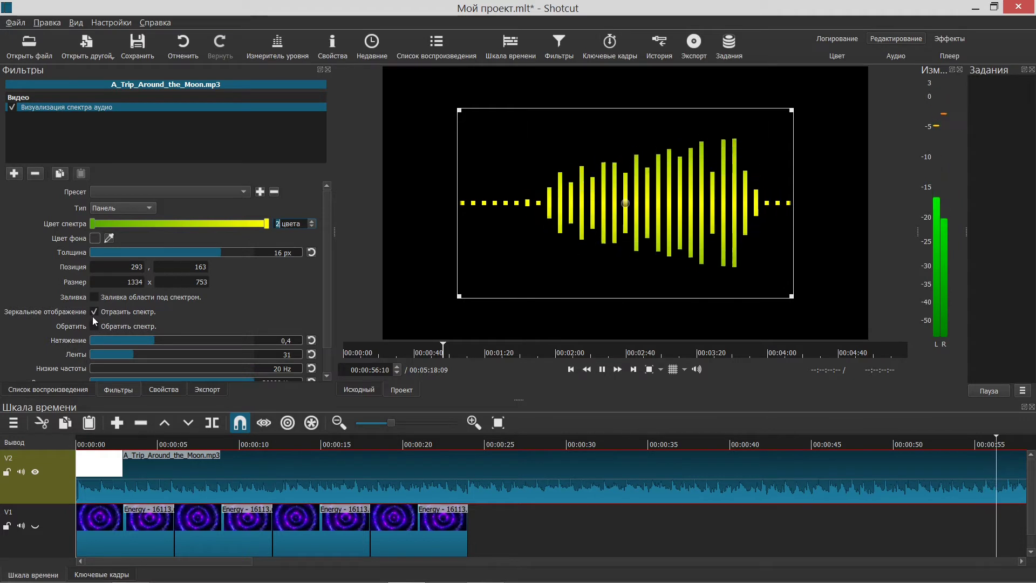
left_click(93, 311)
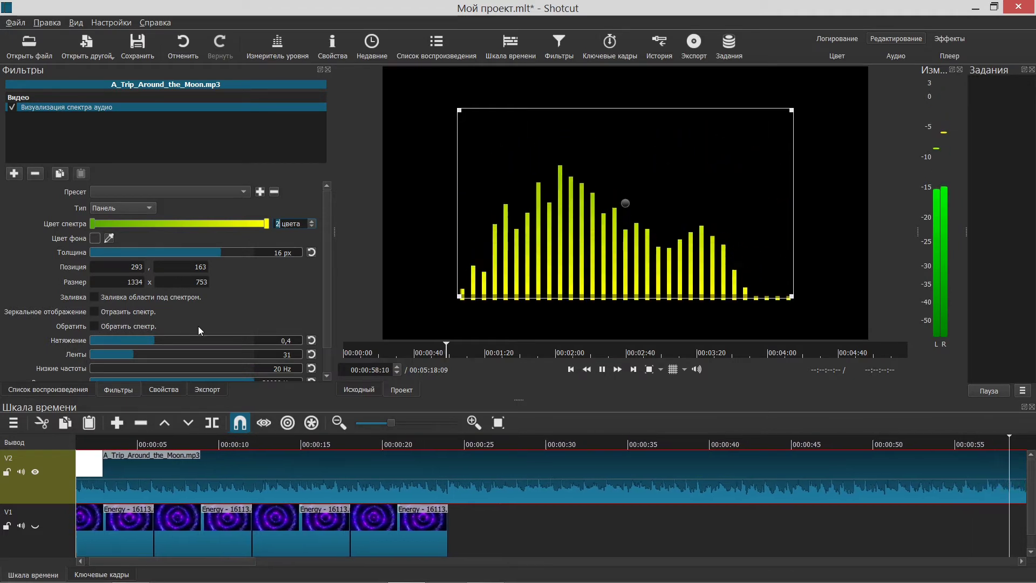
Set the spectrum's tension (Натяжение) to 0.1 and its bands (Ленты) to 56, and try out the threshold setting
left_click_drag(327, 304, 326, 344)
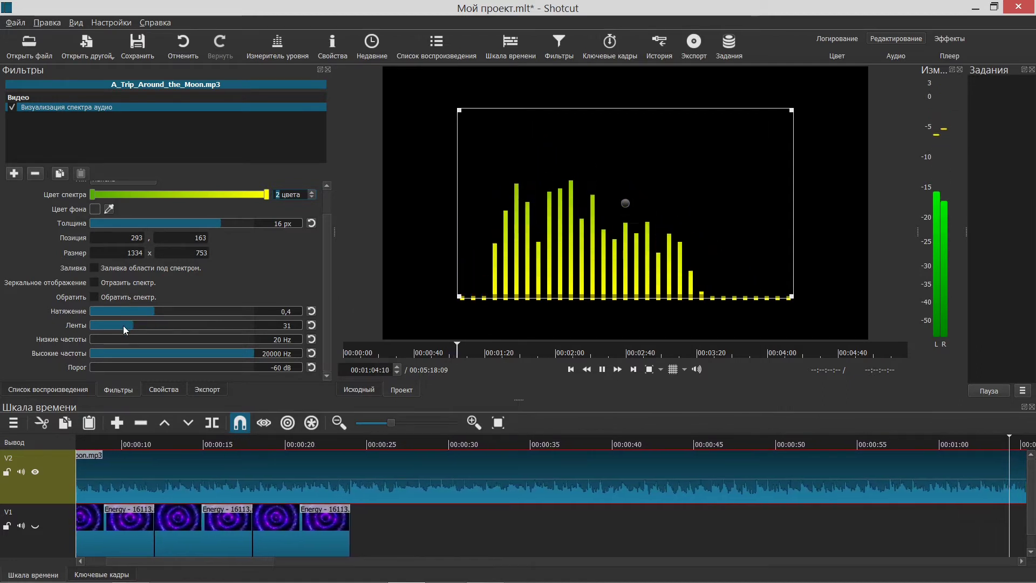
mouse_move(123, 325)
left_mouse_down()
mouse_move(234, 327)
mouse_move(96, 326)
mouse_move(244, 310)
mouse_move(113, 313)
left_mouse_up()
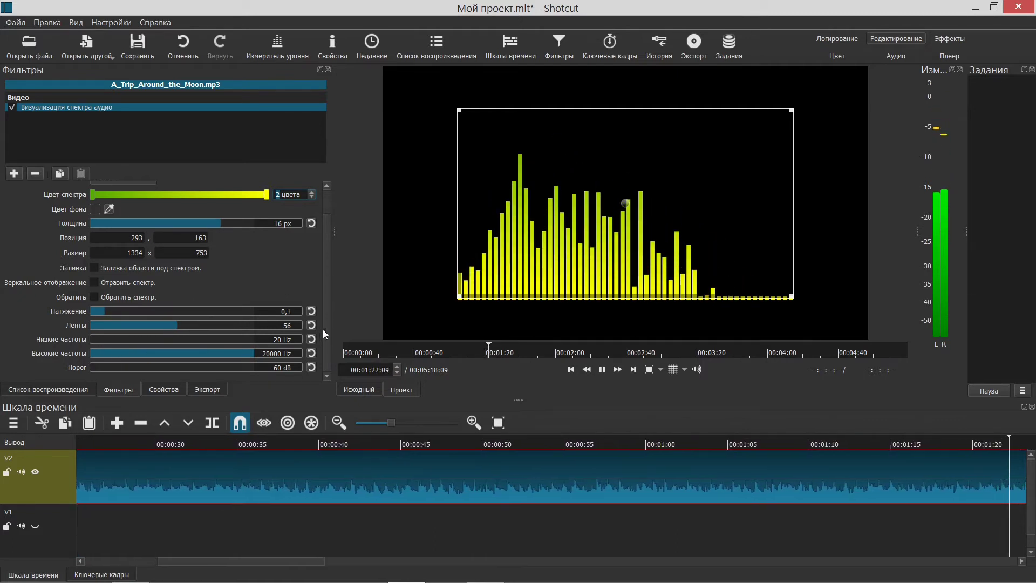
left_click_drag(123, 367, 98, 364)
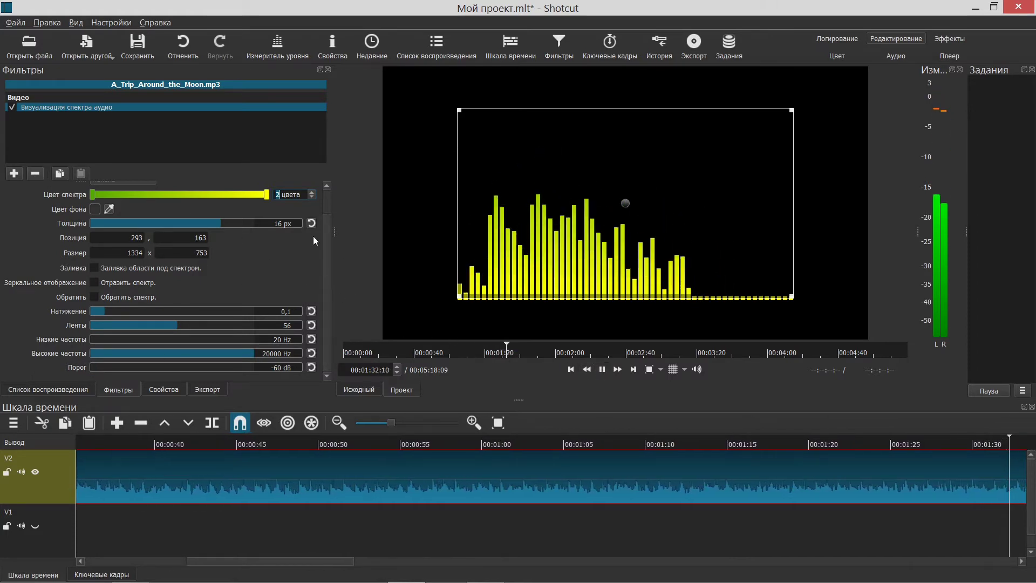
Return to the start of the project, show video track V1 again and preview the spectrum over the background video
left_click(602, 372)
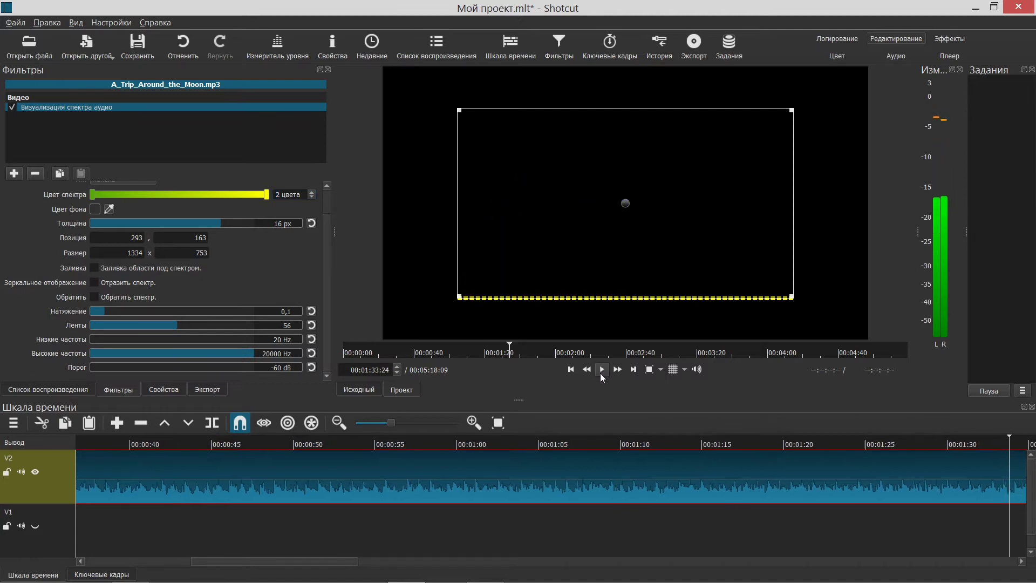
left_click(571, 372)
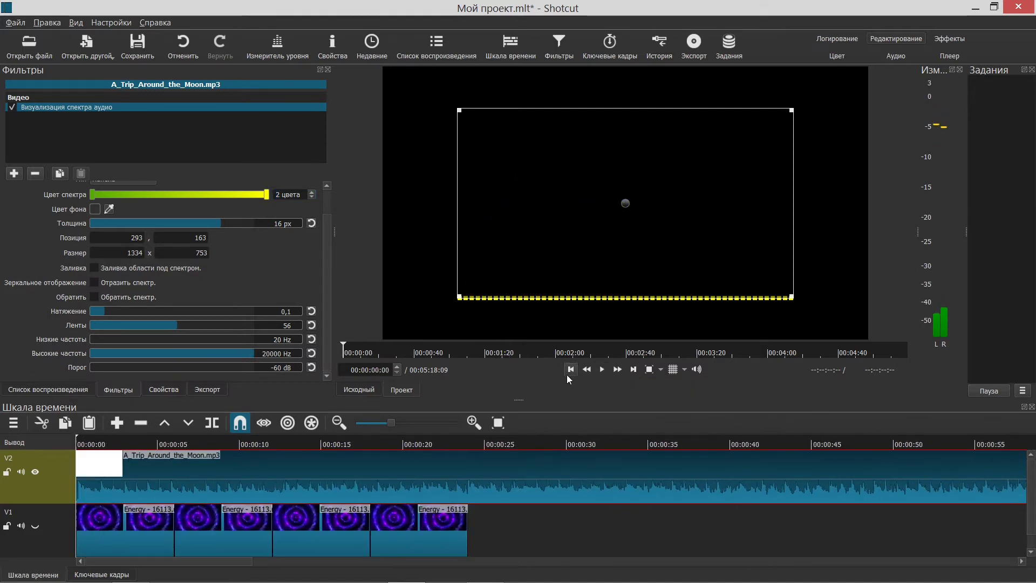
left_click(36, 526)
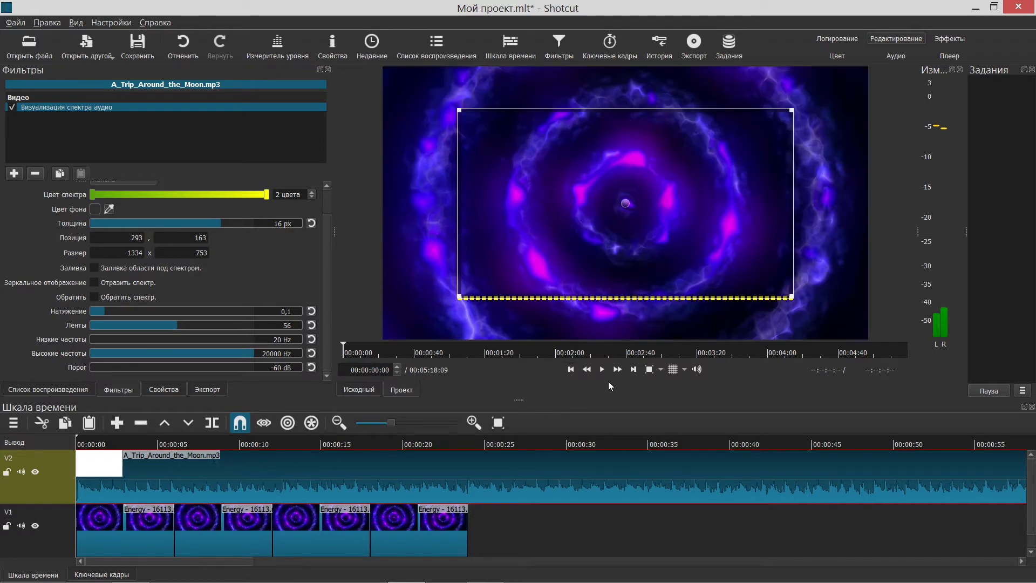
left_click(602, 369)
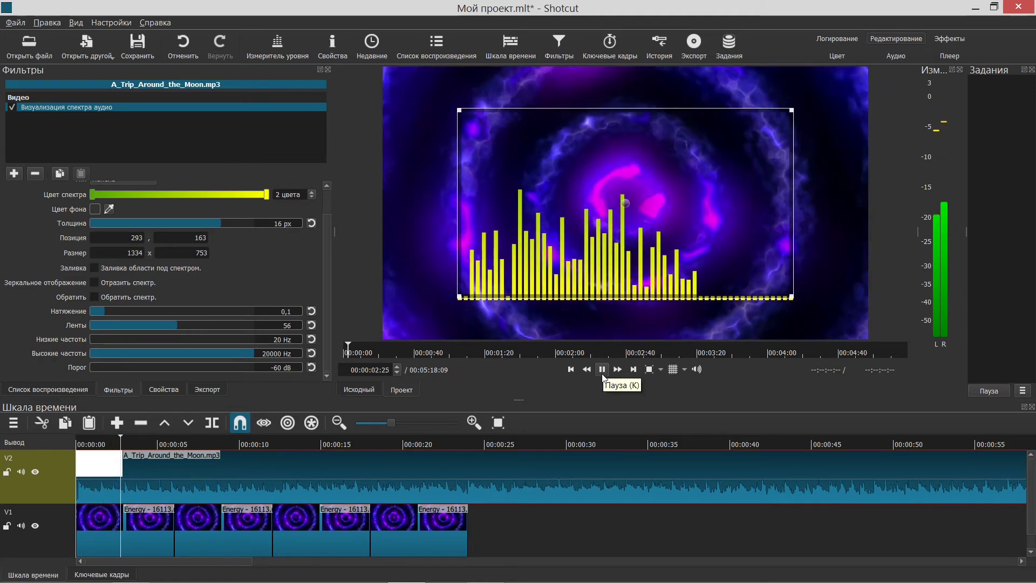
left_click(602, 370)
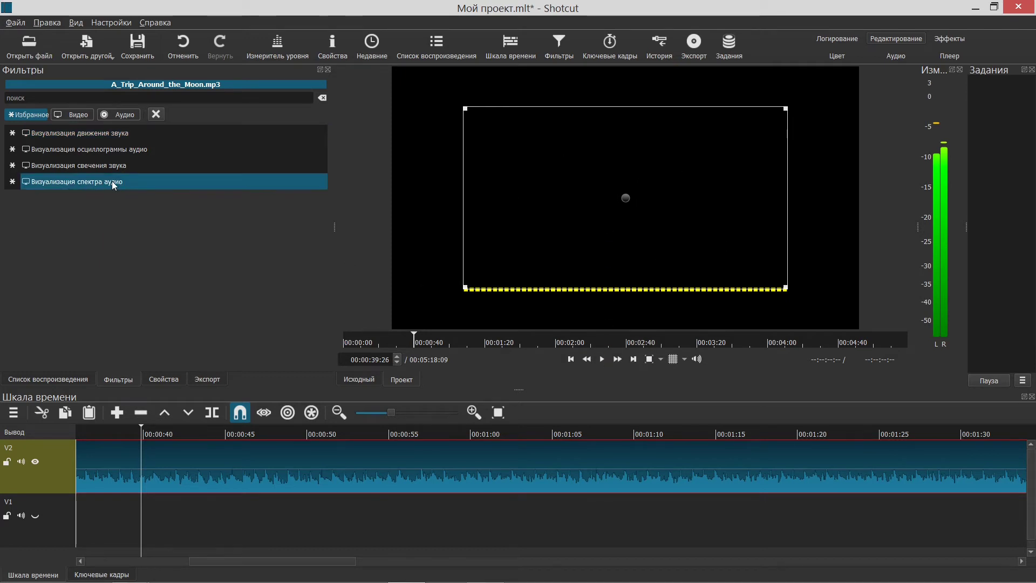
Play the spectrum briefly and add the sound movement visualization filter (Визуализация движения звука) to the music clip
left_click(602, 359)
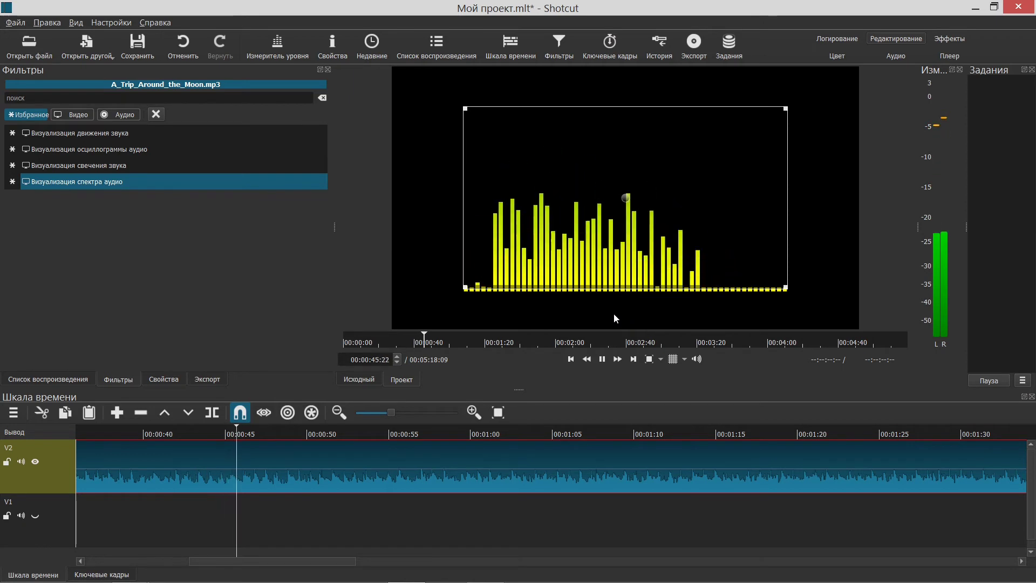
left_click(601, 359)
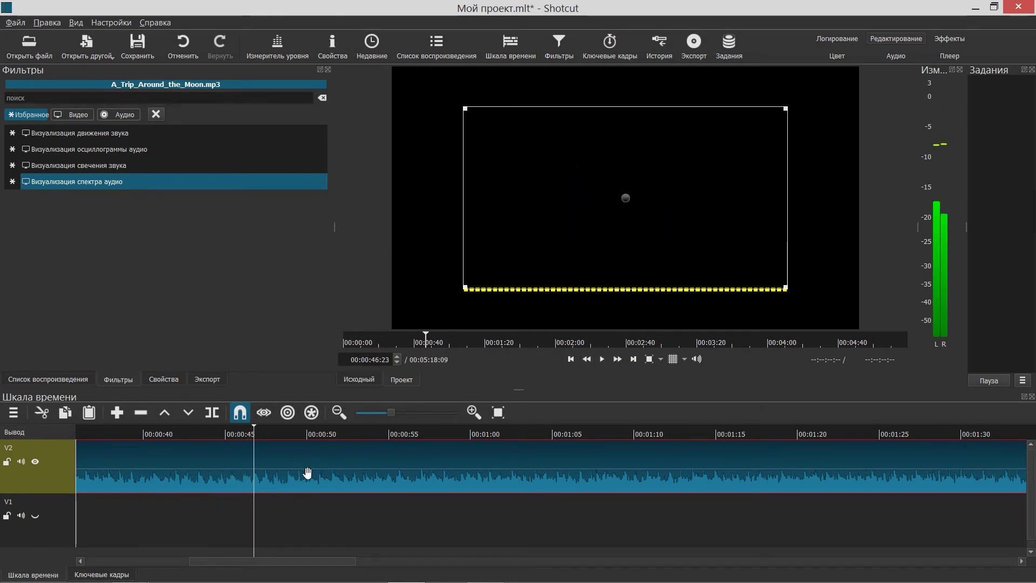
left_click(118, 137)
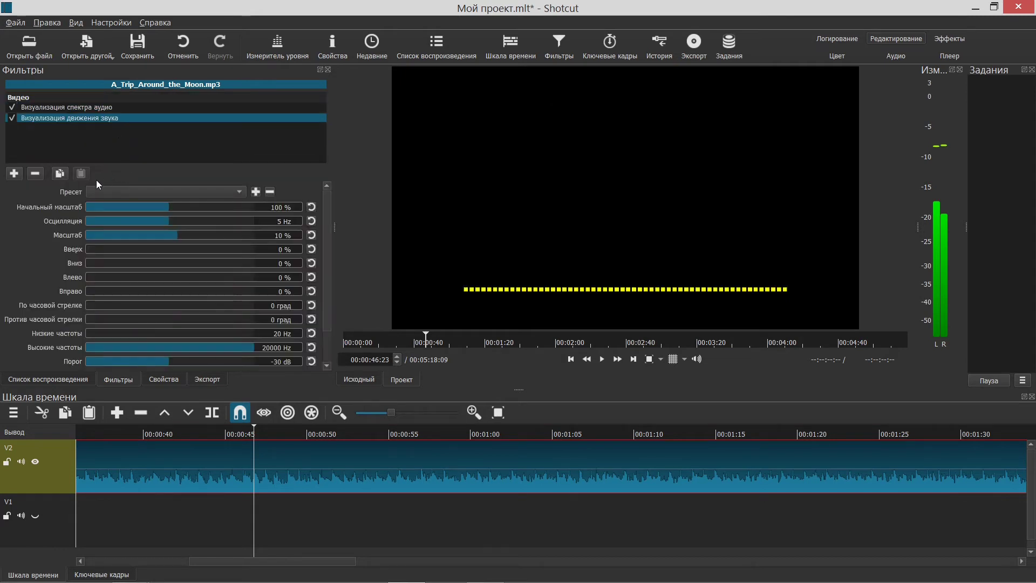
scroll(329, 271, "down", 2)
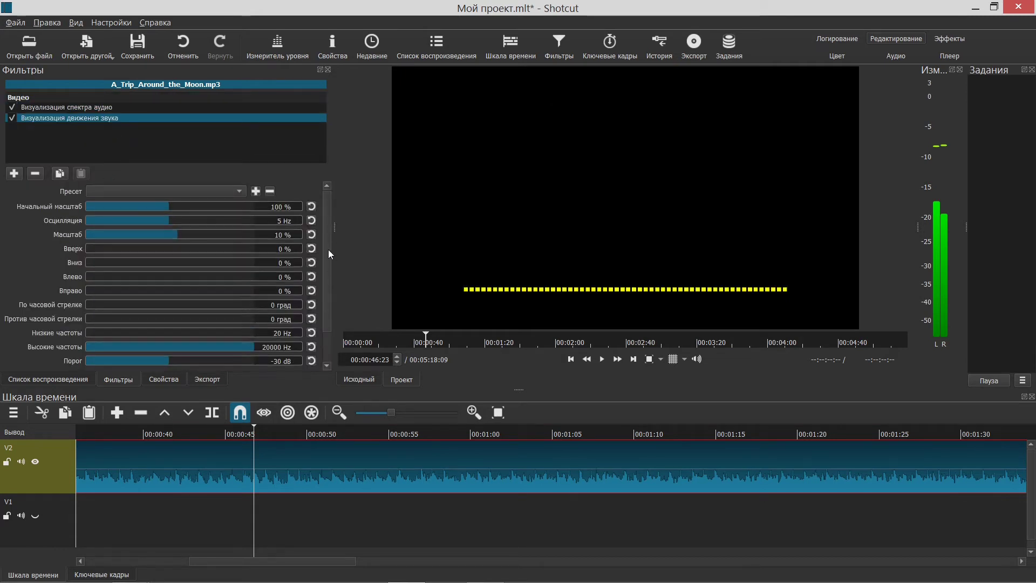
scroll(322, 291, "up", 2)
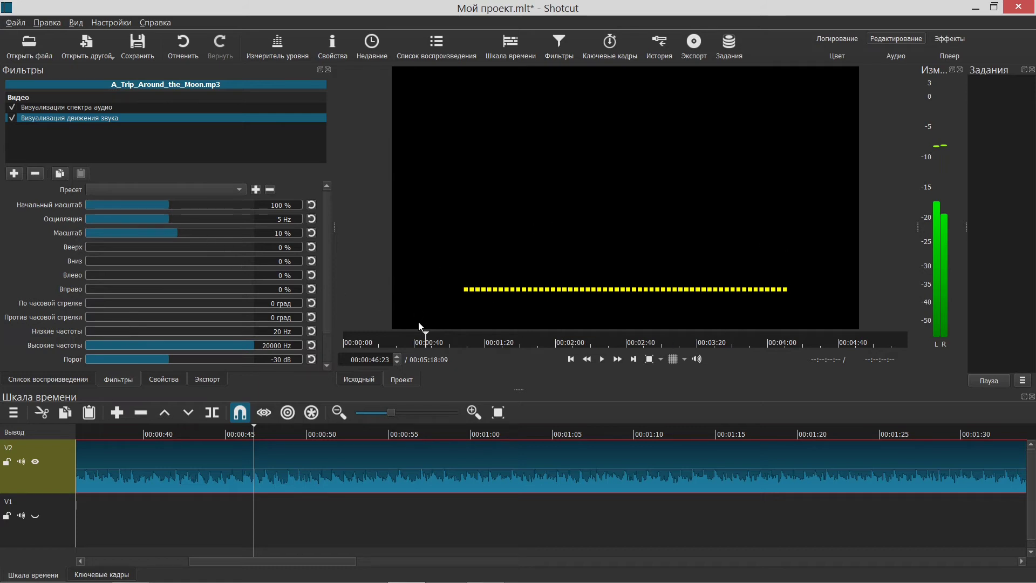
Play the clip, try the movement filter's scale (Масштаб) at 53 %, and reset it to its default
left_click(601, 363)
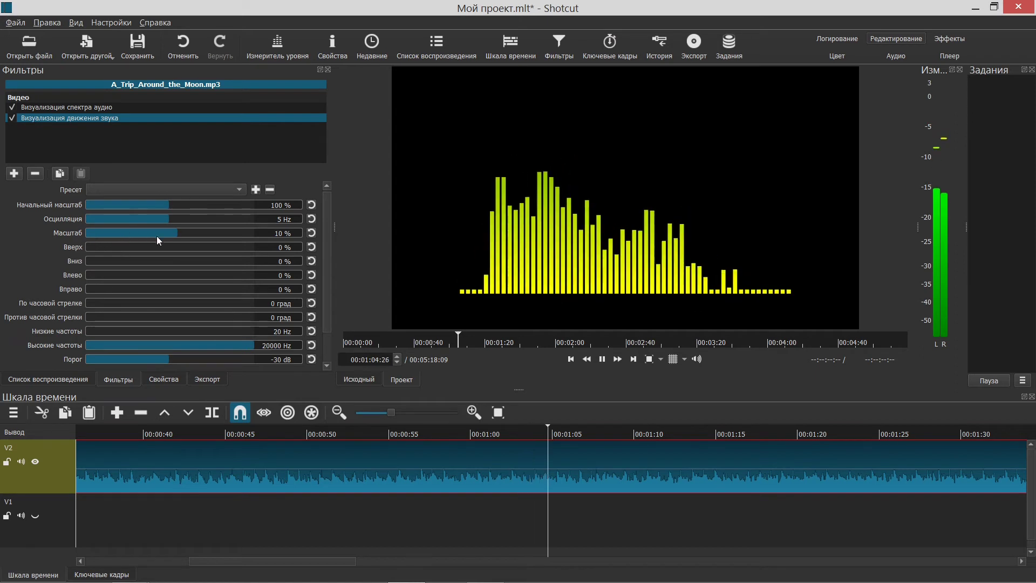
left_click_drag(174, 234, 214, 231)
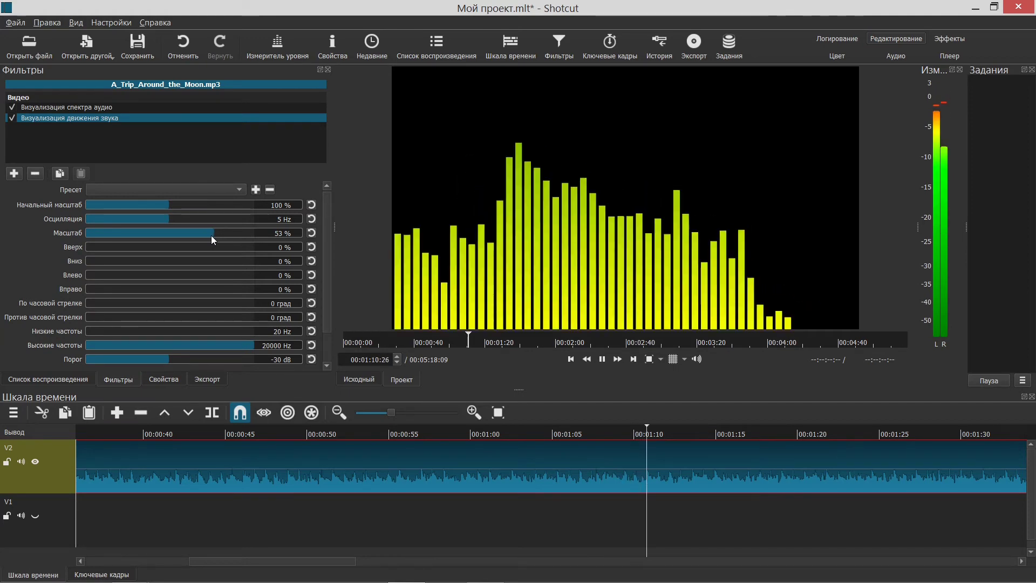
left_click(311, 234)
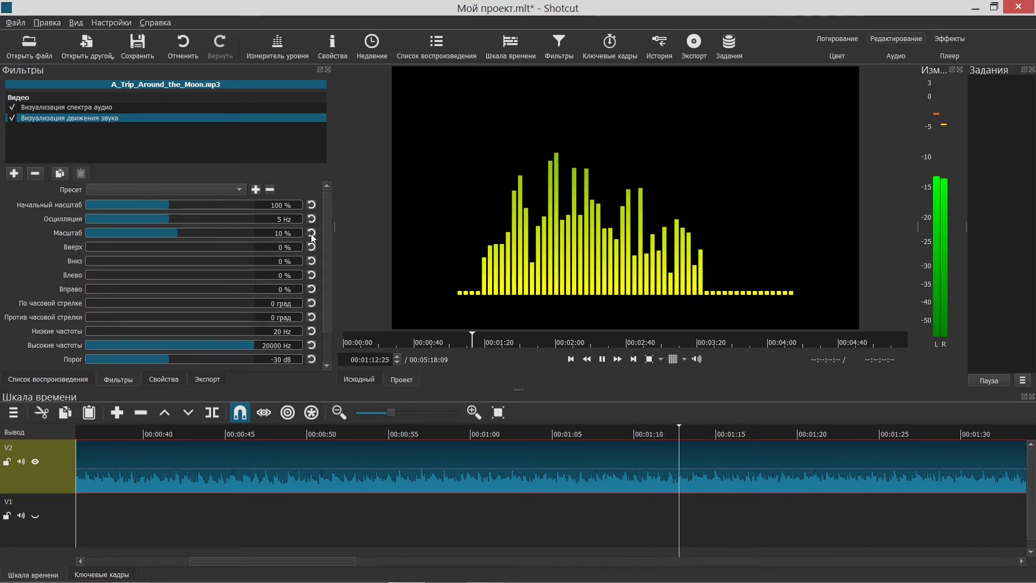
Try the movement filter's upward shift at 28 %, reset it, and set both the upward and downward shifts to 41 %
left_click_drag(105, 247, 134, 245)
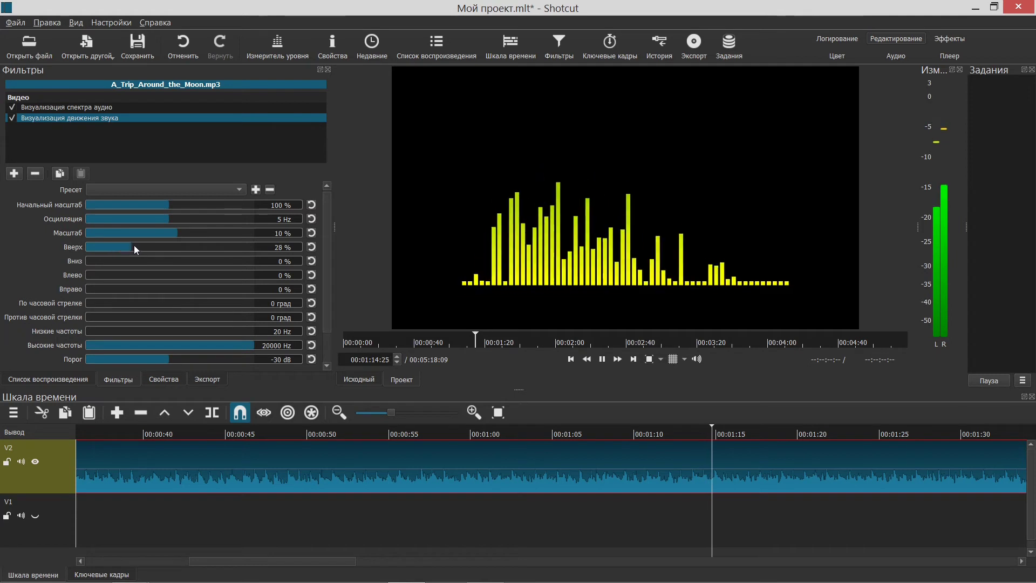
left_click(312, 247)
left_click_drag(92, 261, 157, 246)
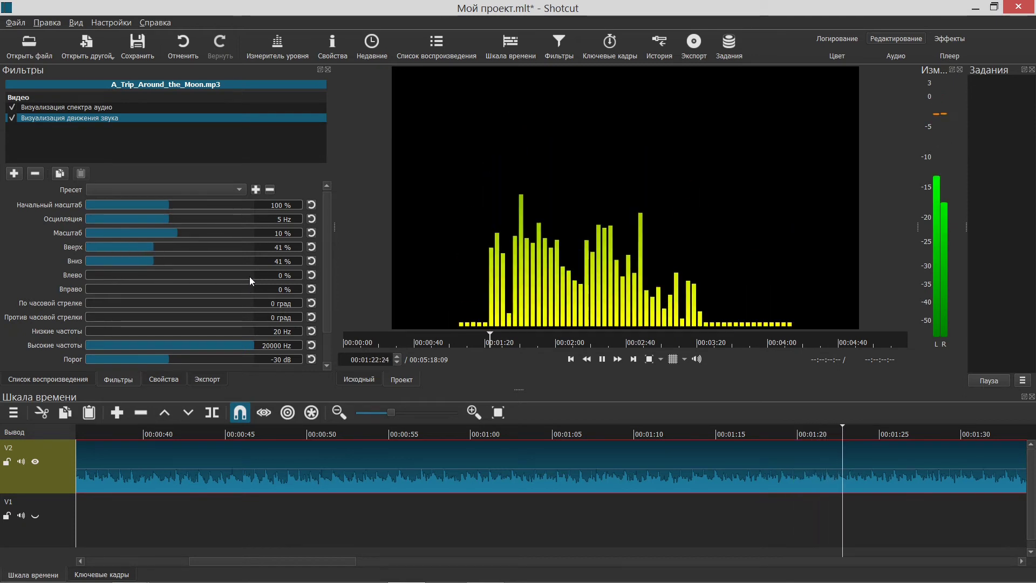
Reset the movement filter's upward and downward shifts, and try the left shift (Влево) at 35 % and the right shift (Вправо) at 45 %
left_click(312, 247)
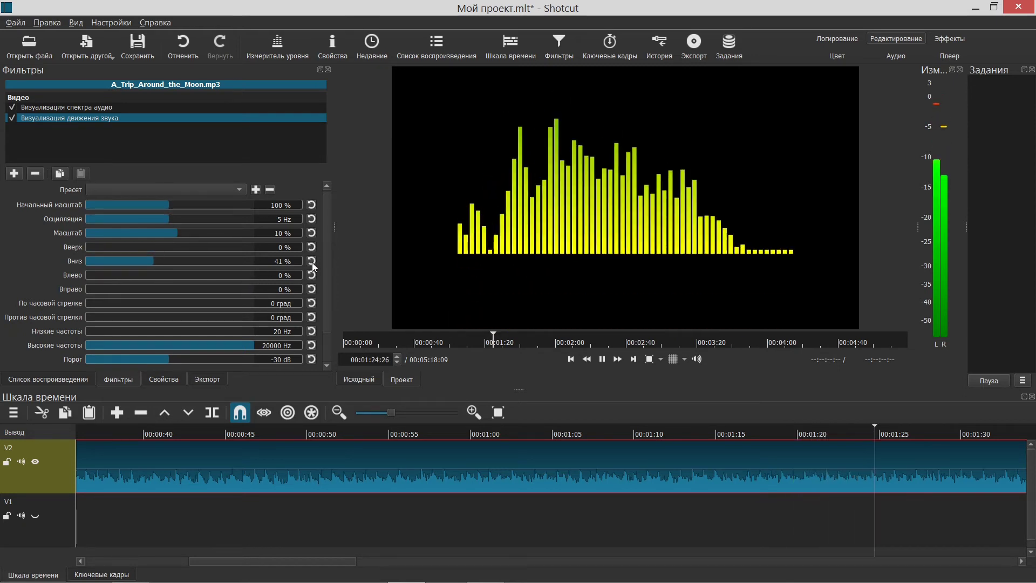
left_click(312, 261)
left_click_drag(111, 274, 146, 276)
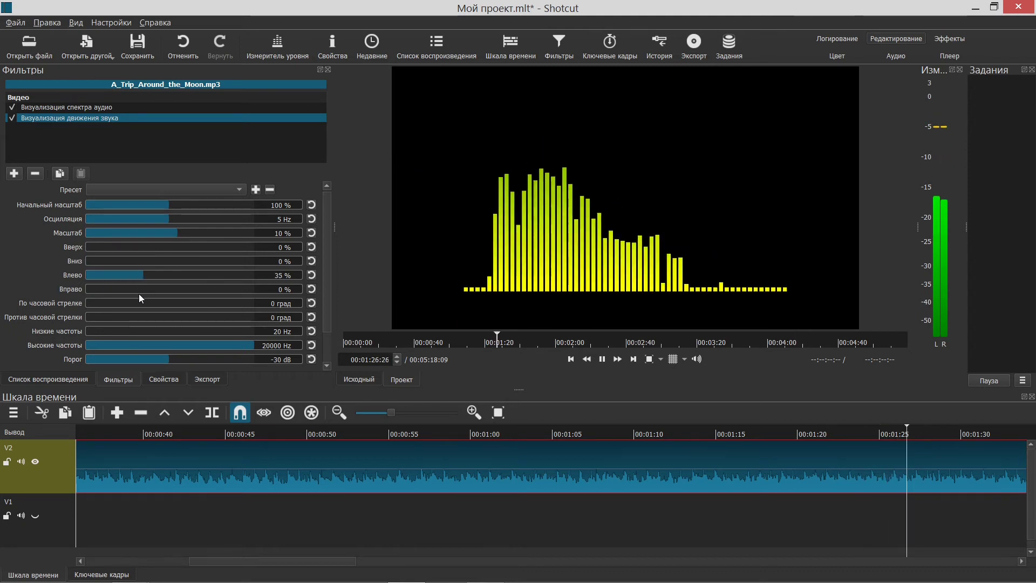
left_click(312, 275)
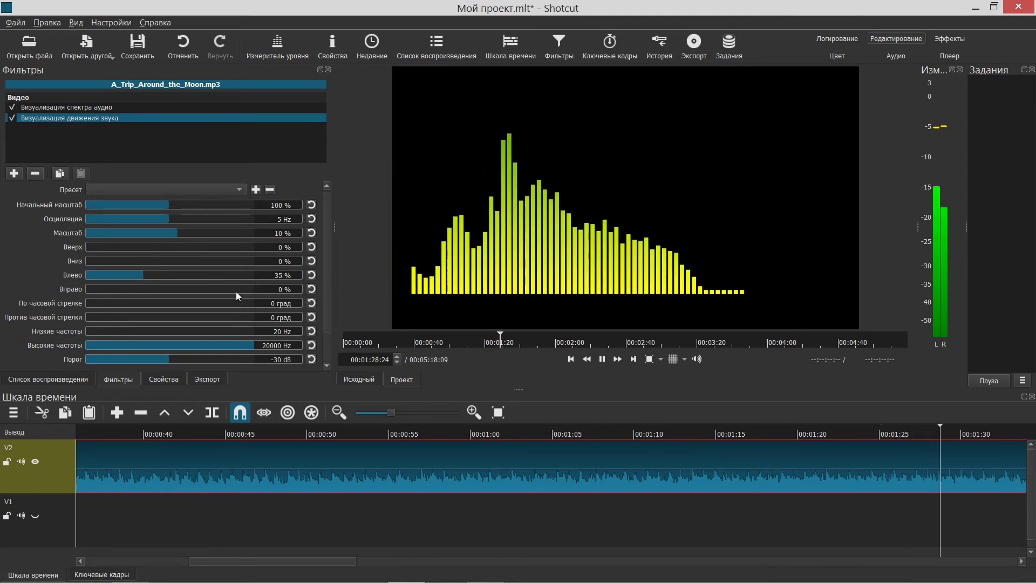
left_click_drag(100, 290, 161, 290)
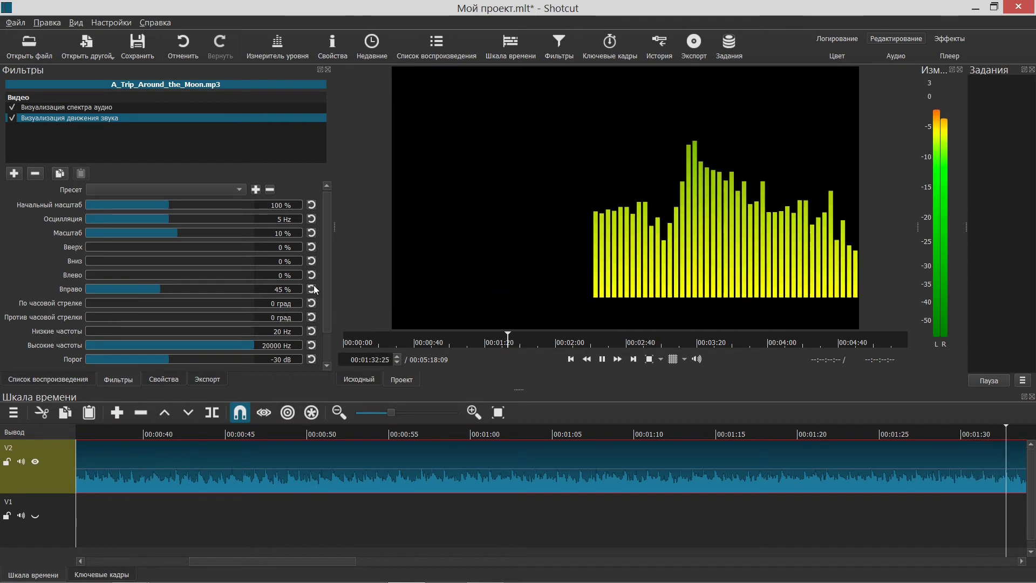
Try the left shift at 37 % together with the right shift at 42 %, and reset both to their defaults
left_click_drag(124, 275, 148, 278)
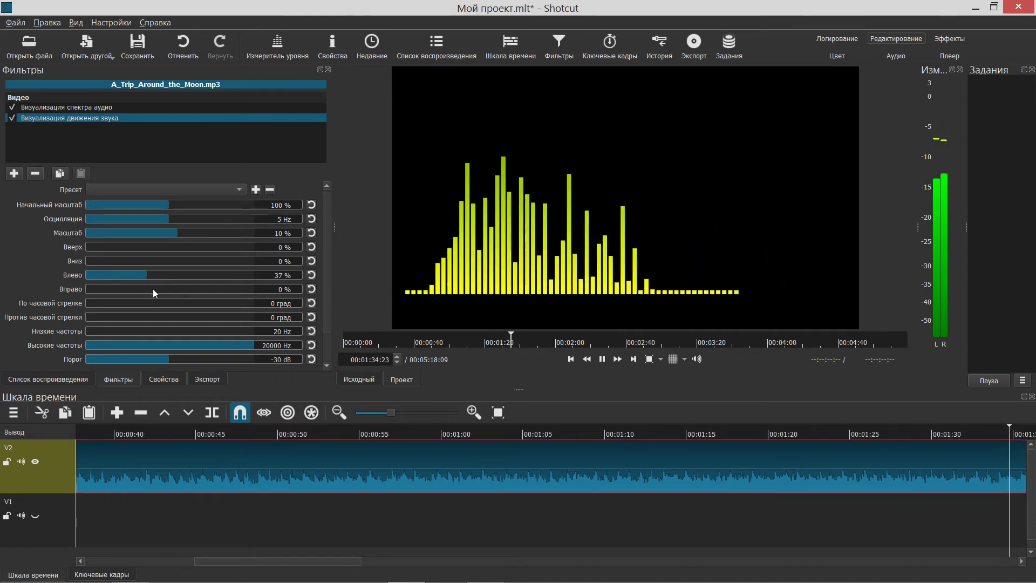
left_click(155, 290)
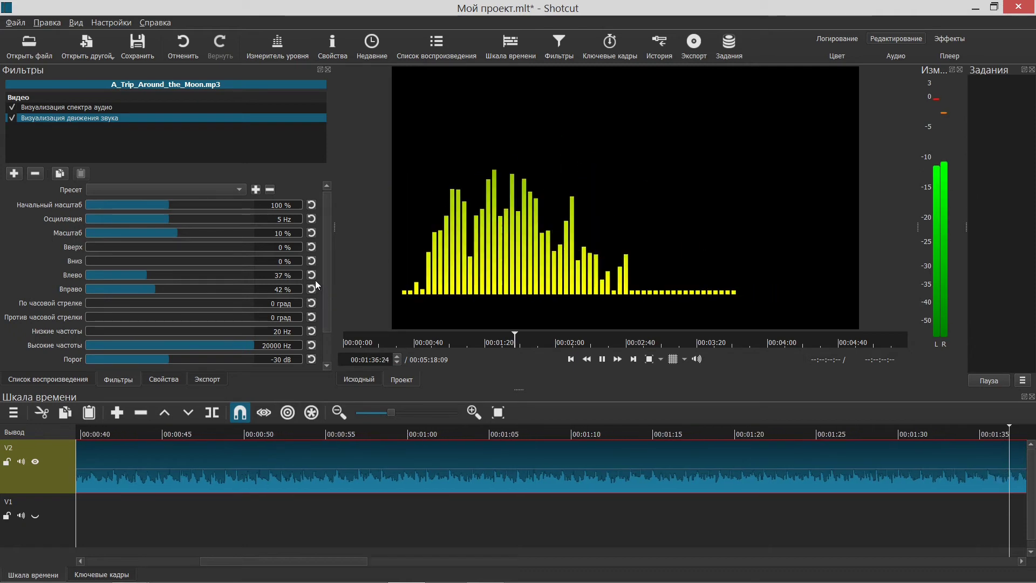
left_click(311, 275)
left_click(311, 289)
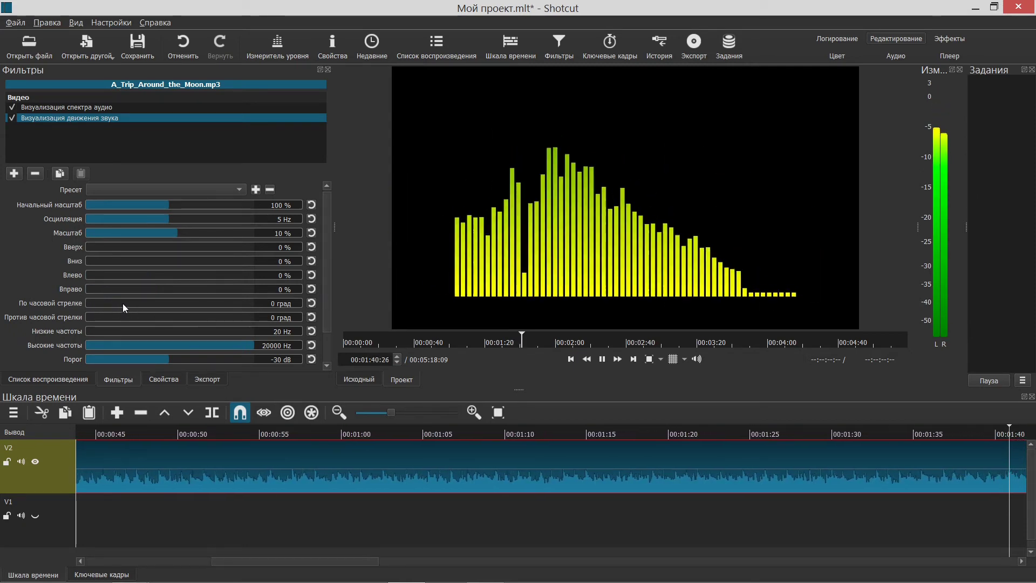
Try the movement filter's clockwise rotation at 139° and counterclockwise rotation at 39°, resetting each to its default
left_click(152, 303)
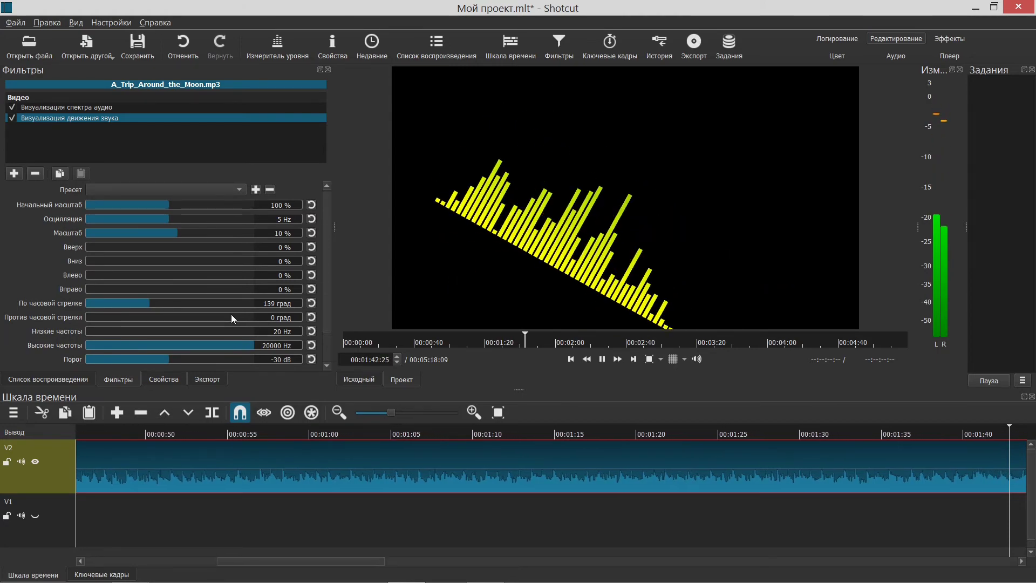
left_click(312, 304)
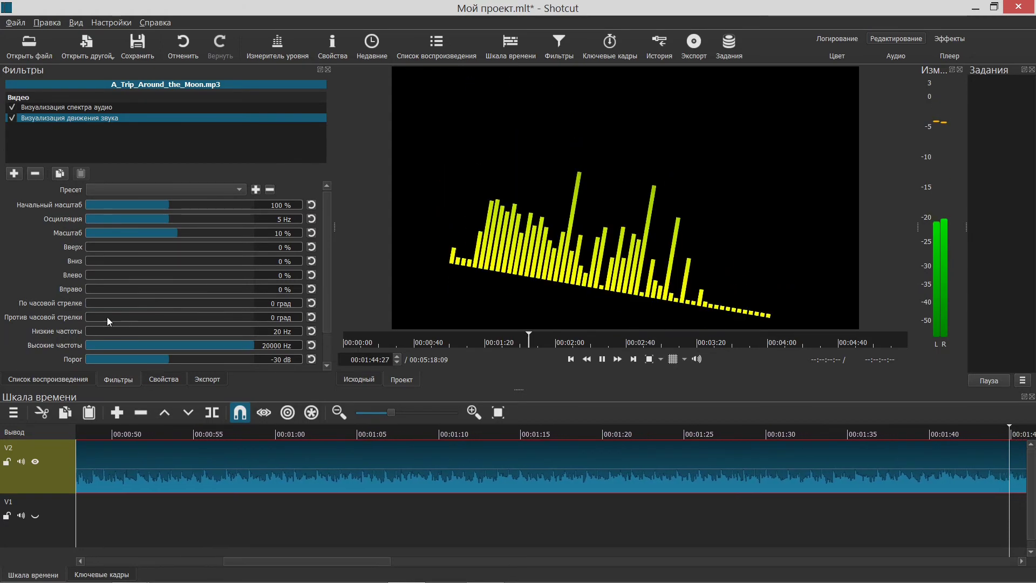
left_click(144, 317)
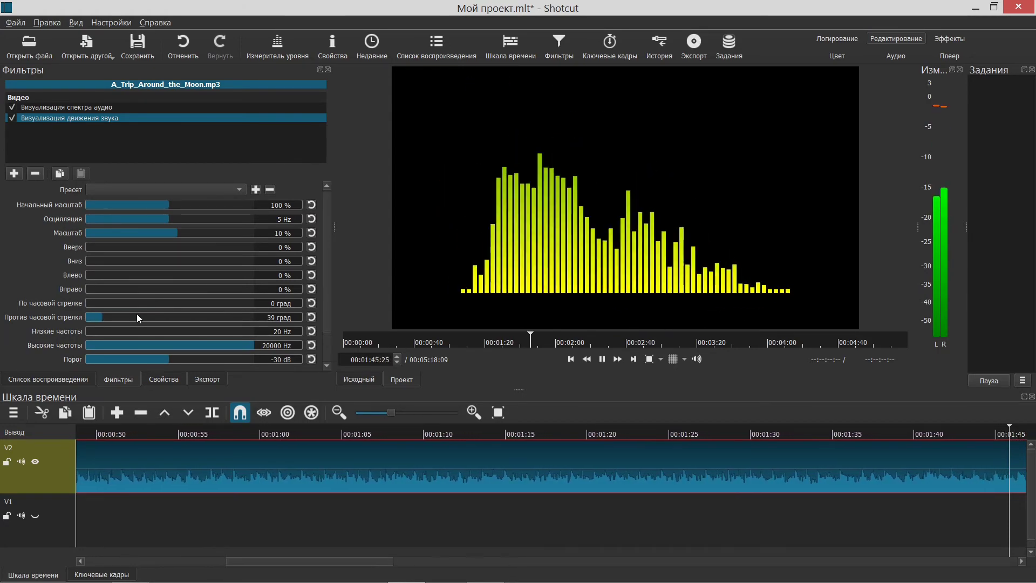
left_click(311, 317)
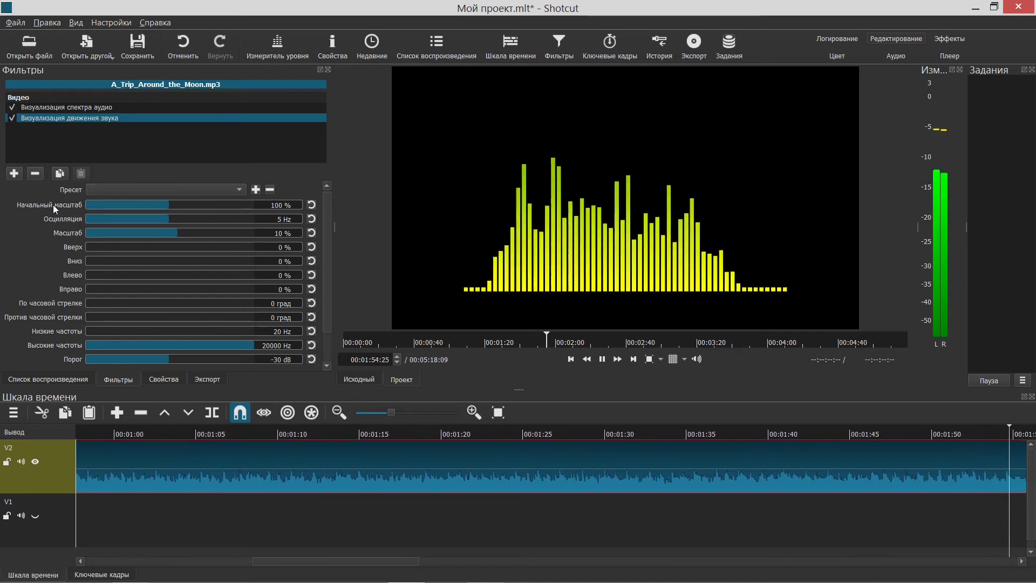
Try an initial scale (Начальный масштаб) of 151 % with 1 Hz oscillation, restore the (defaults) preset, and pause playback
left_click_drag(166, 205, 214, 205)
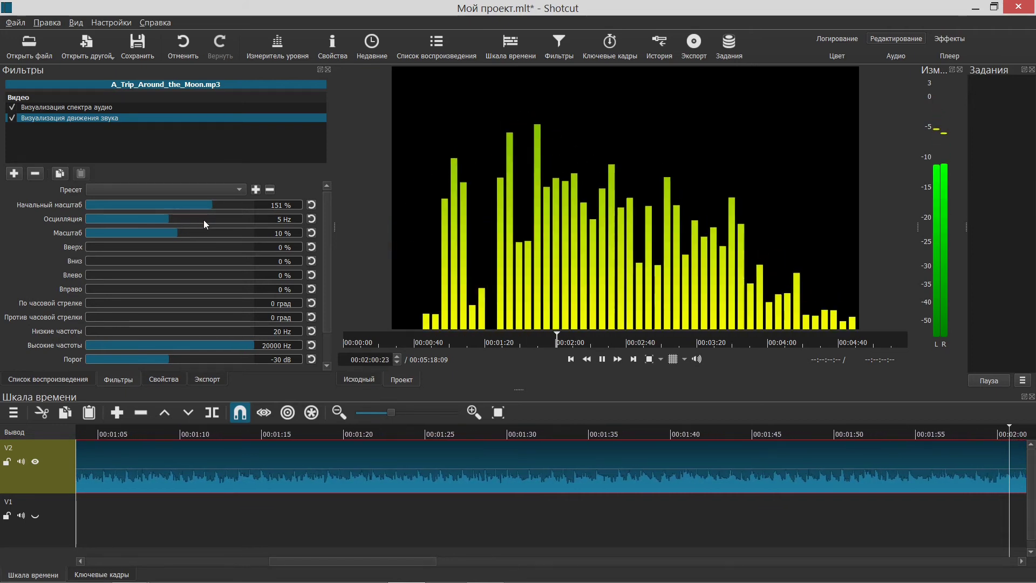
left_click_drag(164, 219, 109, 219)
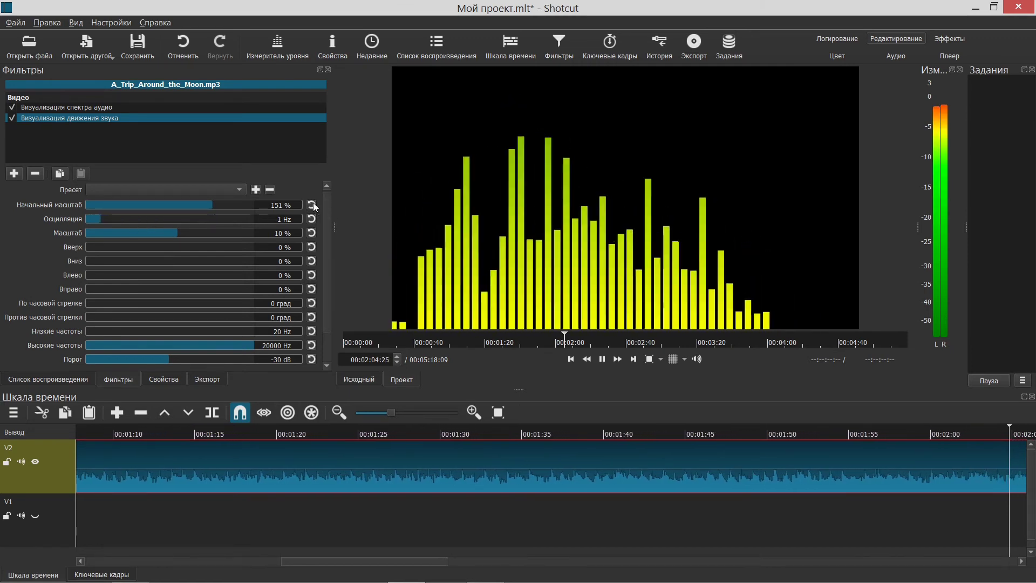
left_click(233, 190)
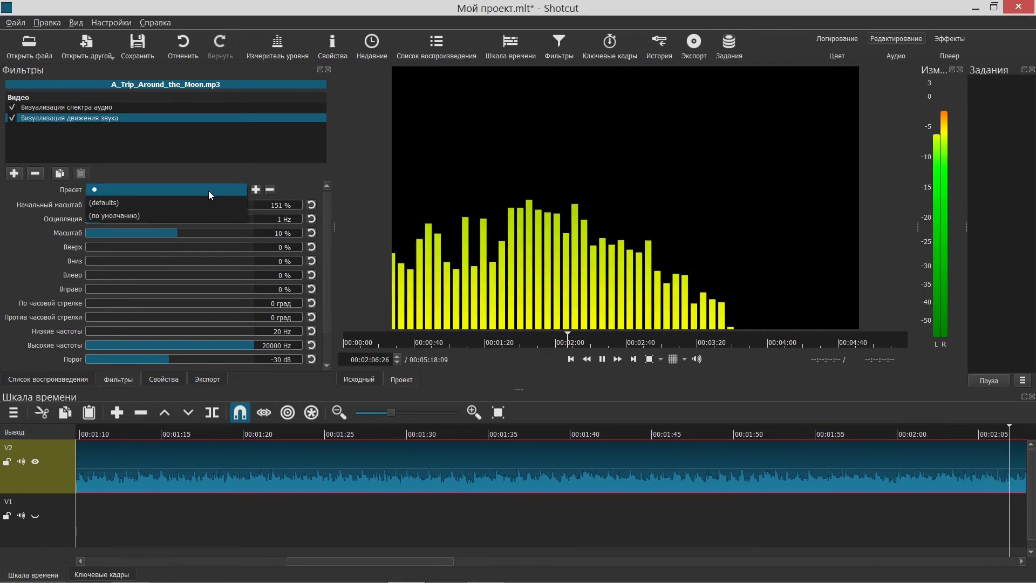
left_click(106, 202)
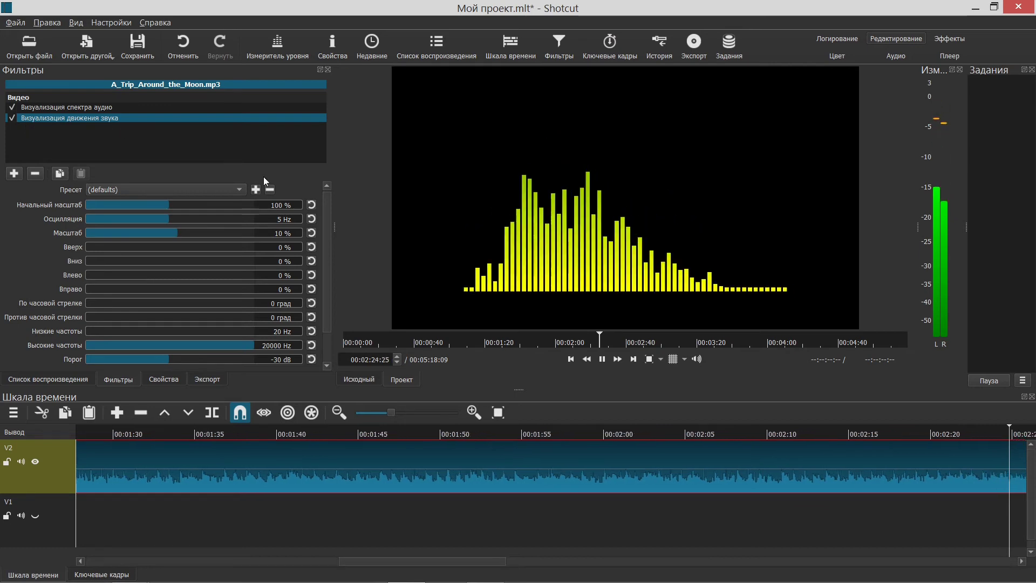
left_click(603, 359)
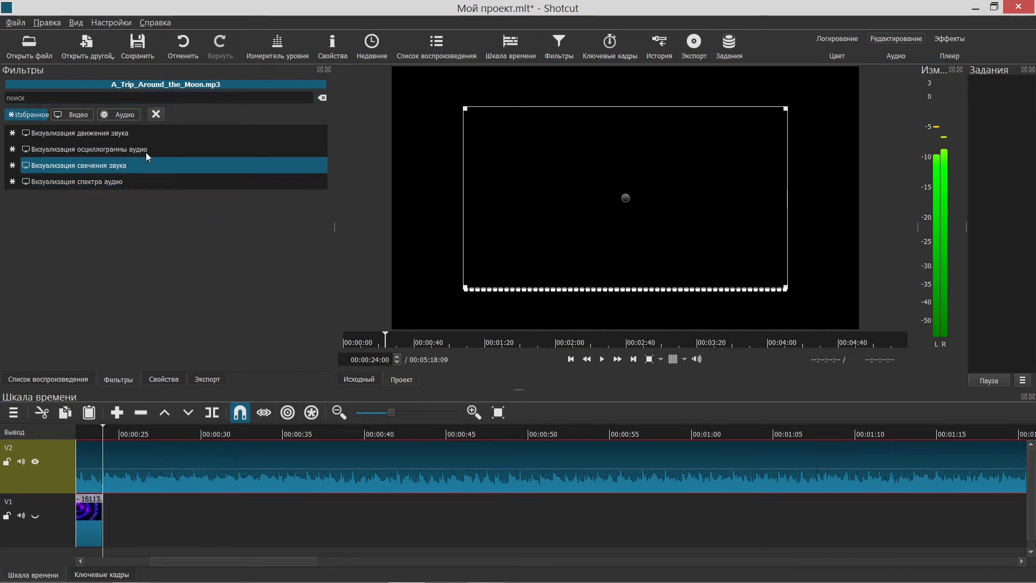
Add the sound glow visualization filter (Визуализация свечения звука) to the music clip and move its frame to about 93, 500
left_click(157, 113)
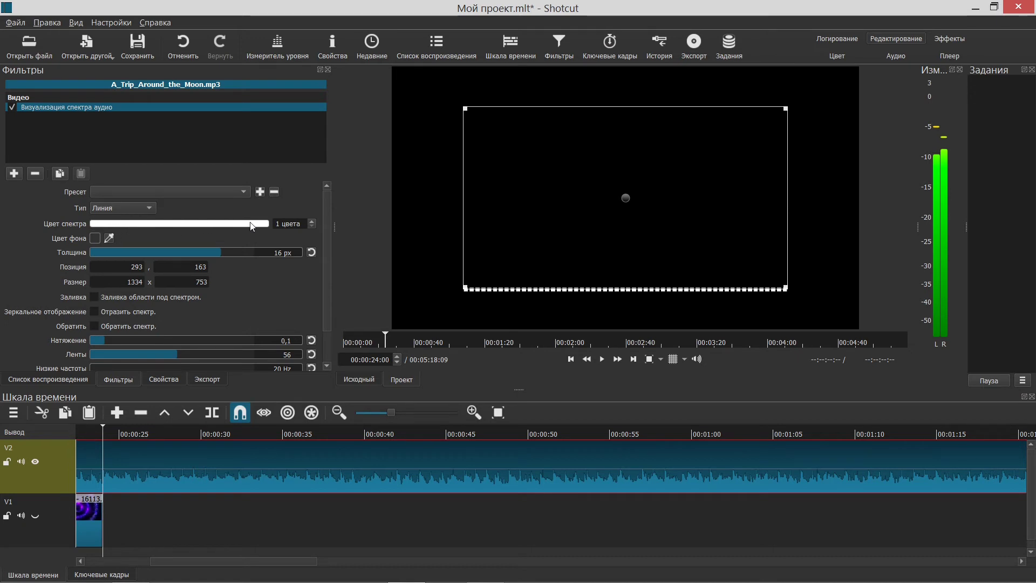
left_click(602, 359)
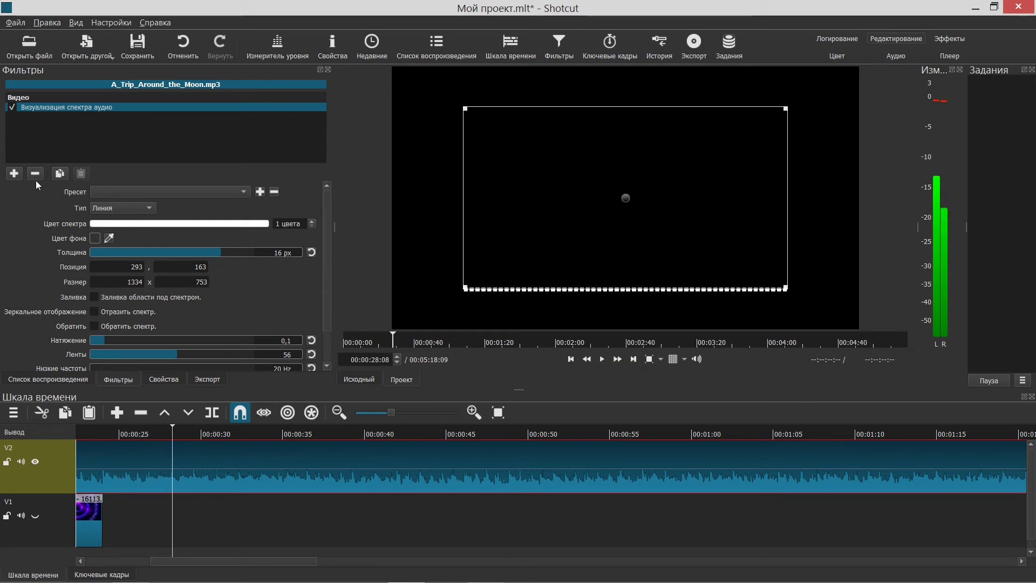
left_click(14, 174)
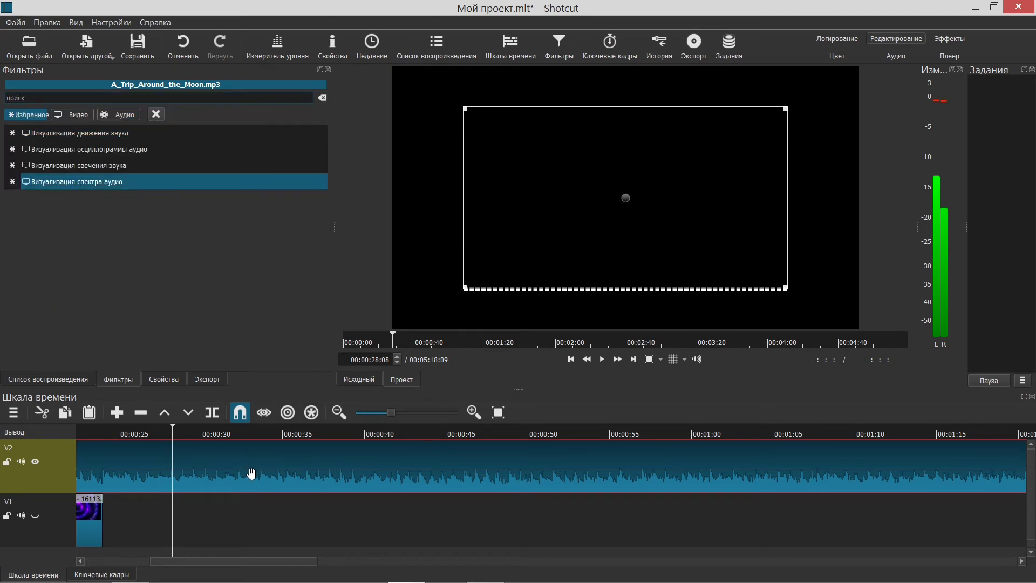
left_click(137, 165)
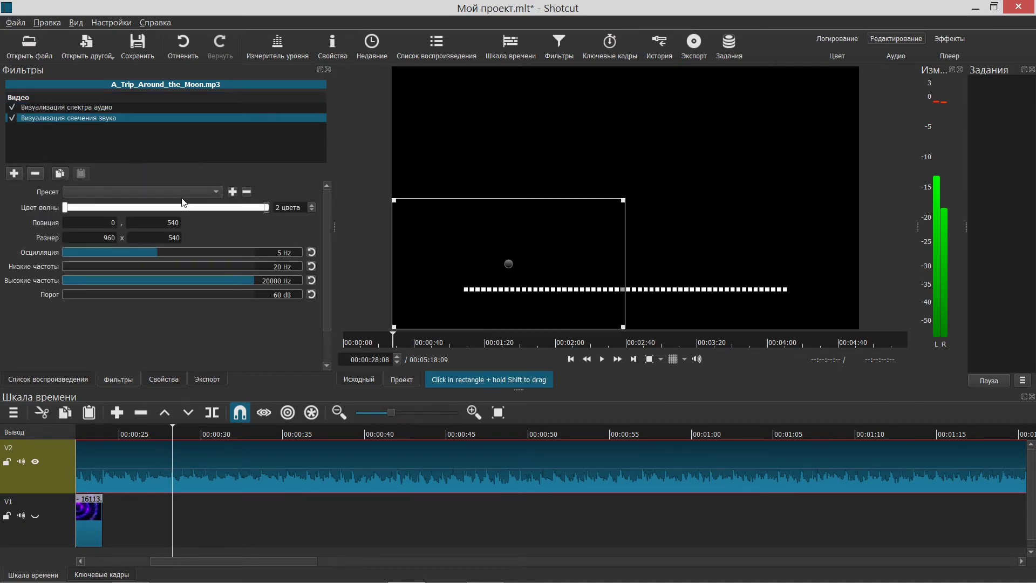
mouse_move(517, 245)
left_mouse_down()
mouse_move(519, 219)
mouse_move(533, 237)
left_mouse_up()
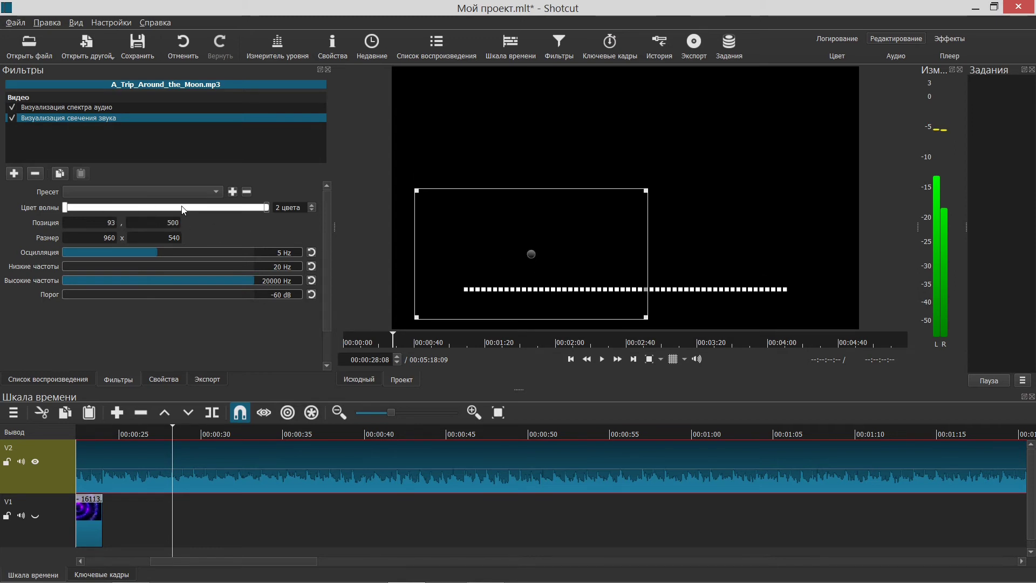
Reduce the glow filter's wave colour (Цвет волны) to one colour and set it to red, #ff0000
left_click(312, 210)
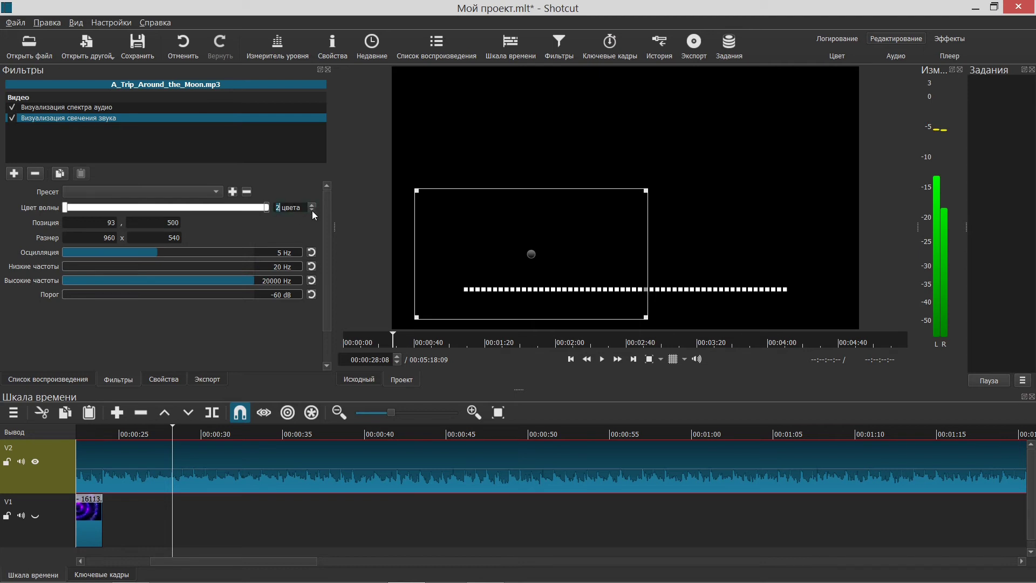
left_click(224, 208)
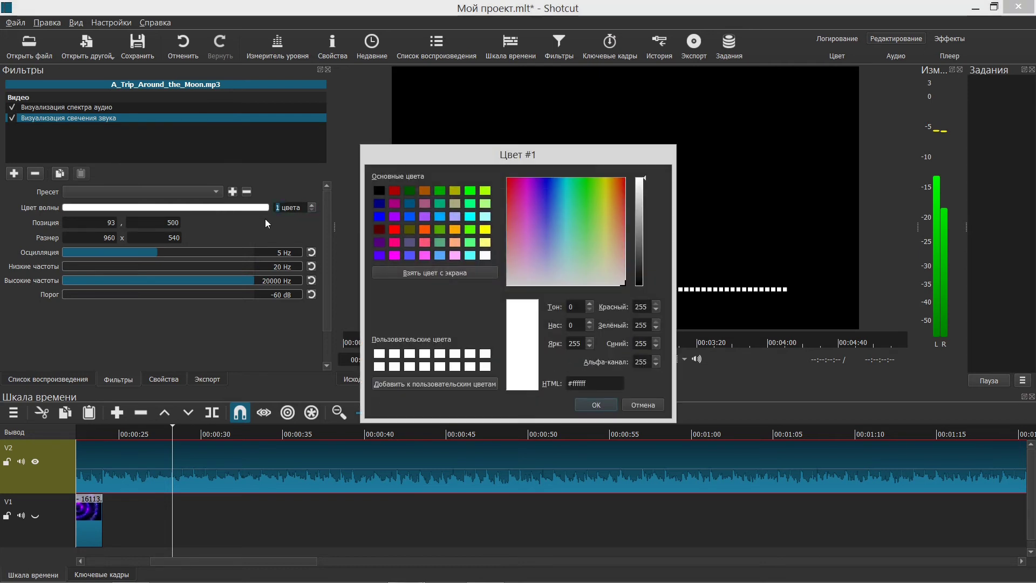
left_click(394, 229)
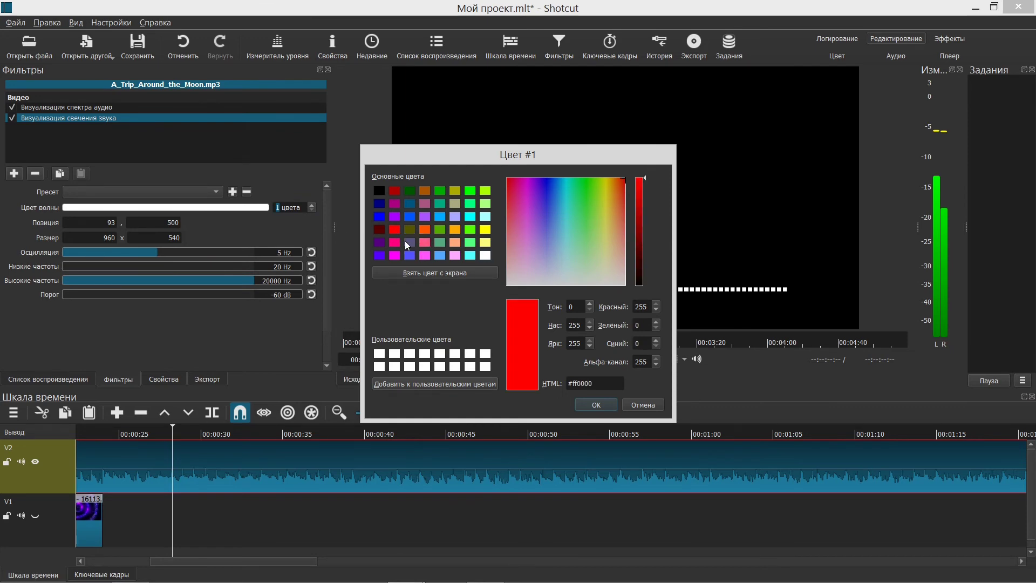
left_click(596, 405)
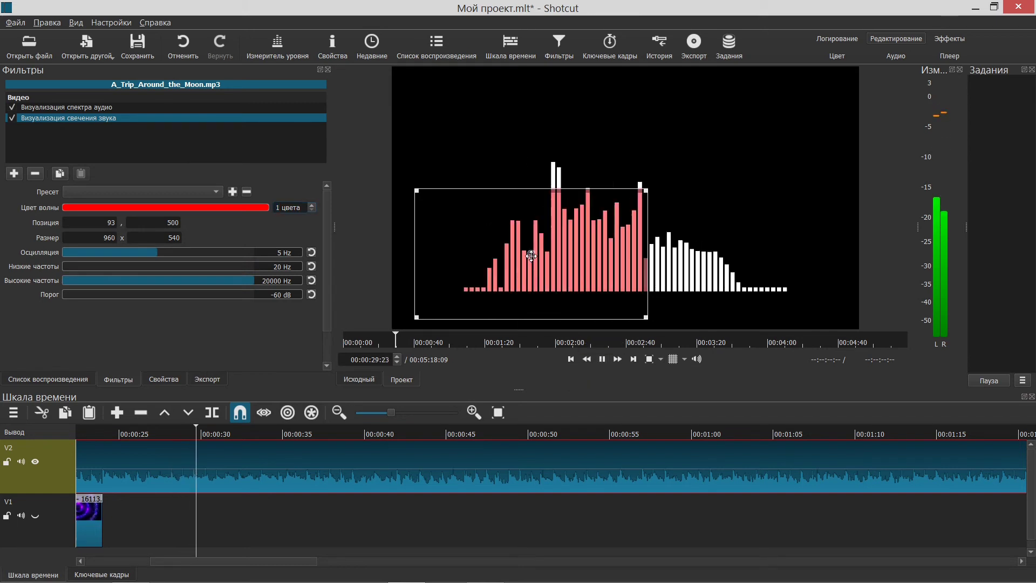
Shrink the glow frame to about 199 × 531 and place it over the spectrum's first bars at about 299, 607
mouse_move(533, 264)
left_mouse_down()
mouse_move(889, 262)
mouse_move(536, 260)
left_mouse_up()
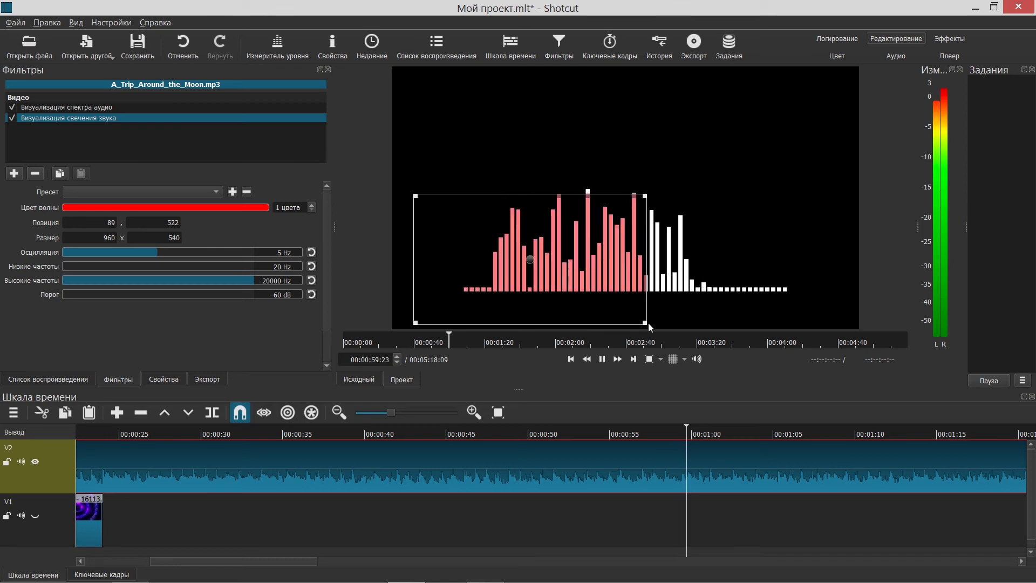
left_click_drag(643, 322, 462, 320)
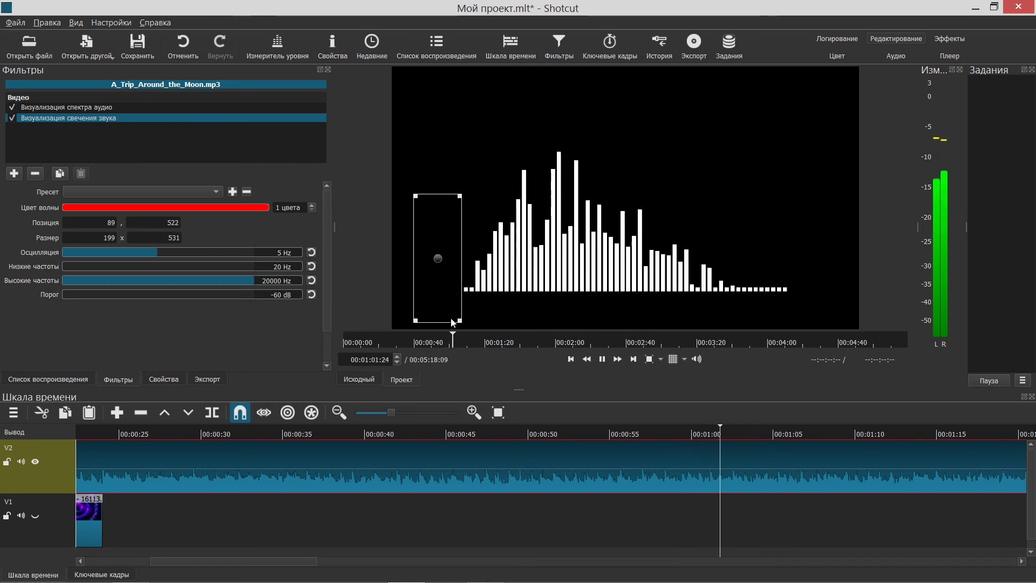
left_click_drag(434, 259, 498, 283)
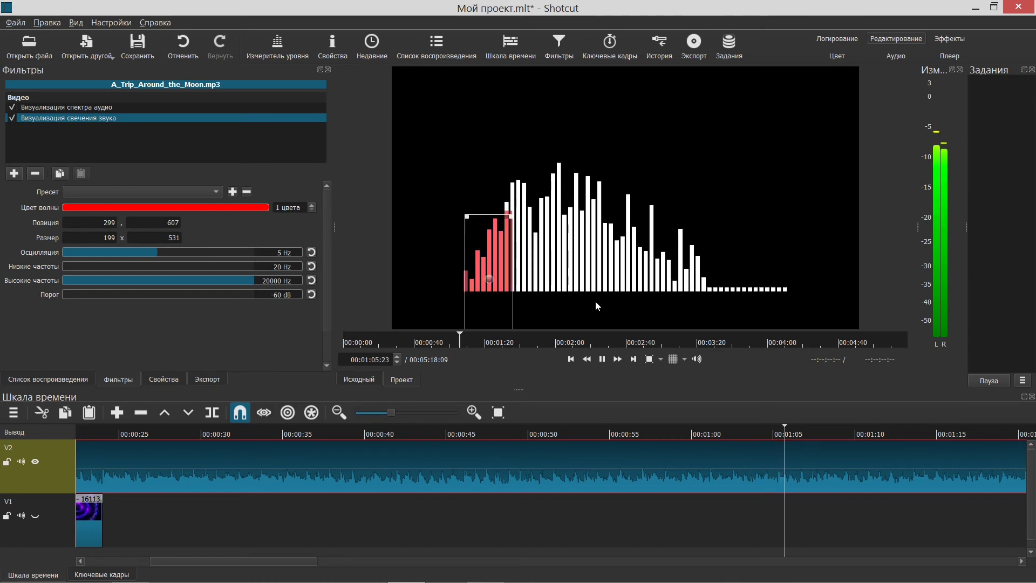
Add yellow as the second wave colour and enlarge the glow frame to about 991 × 702
left_click(312, 205)
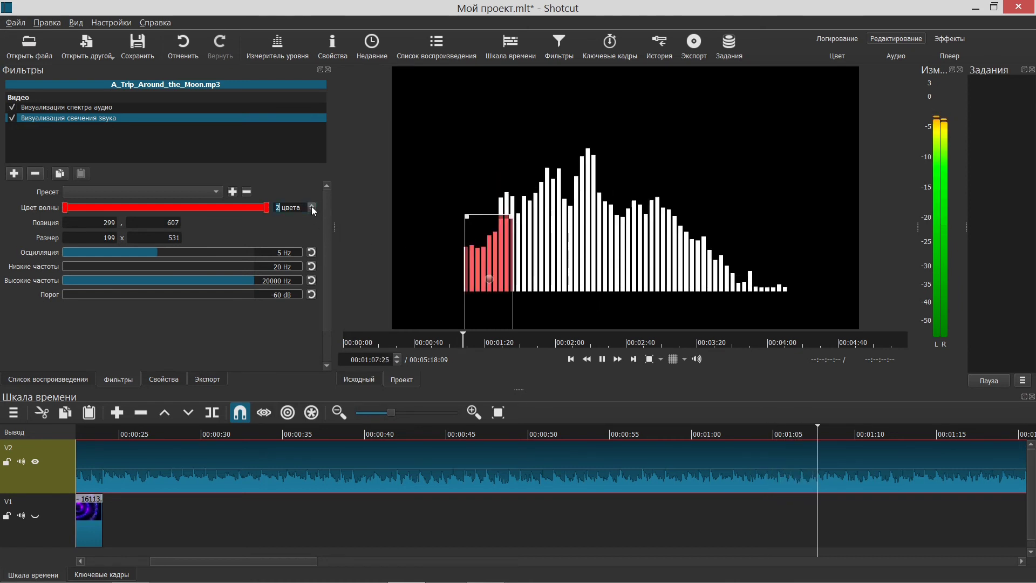
left_click(267, 208)
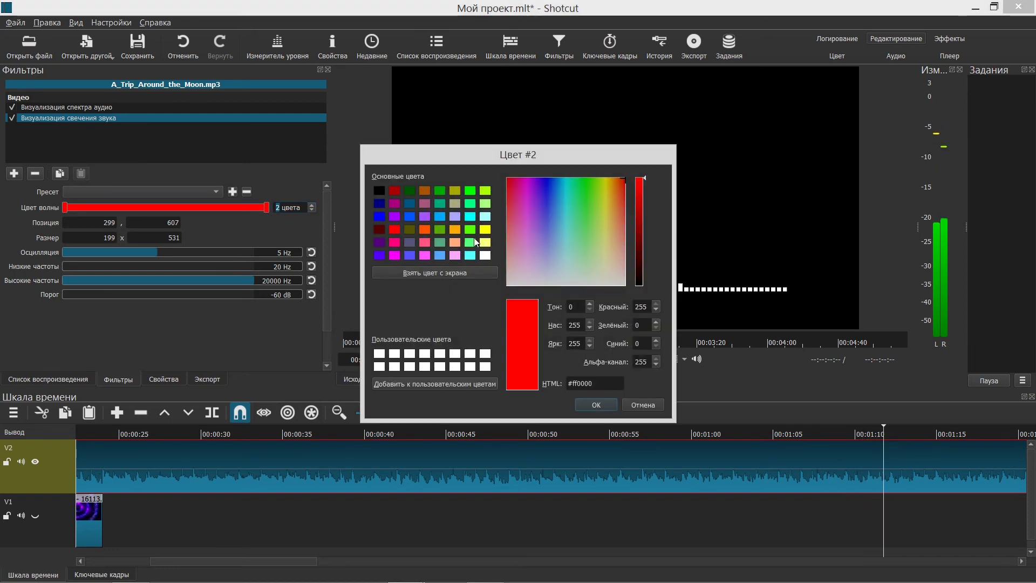
left_click(485, 229)
left_click(595, 405)
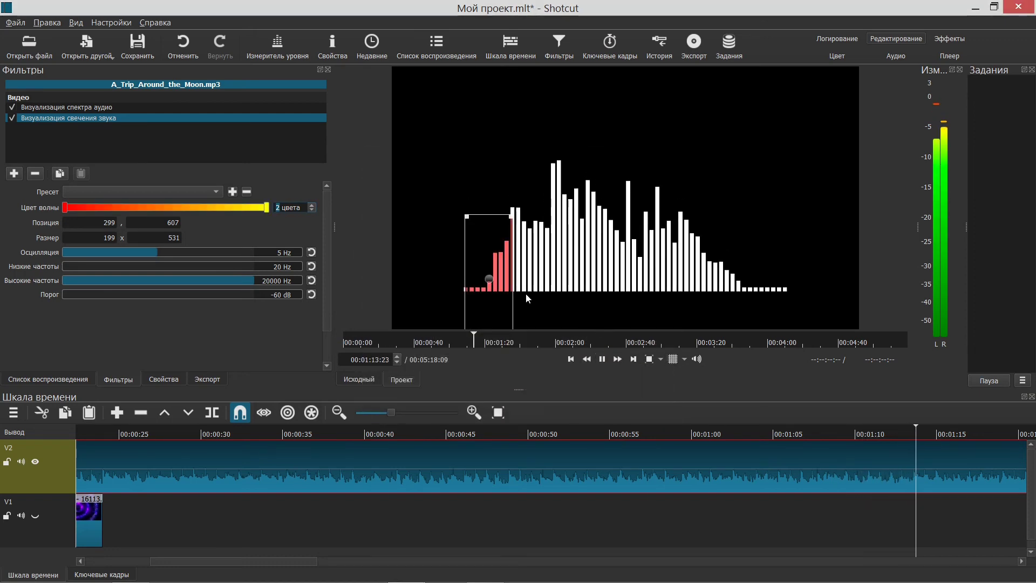
left_click_drag(511, 219, 714, 172)
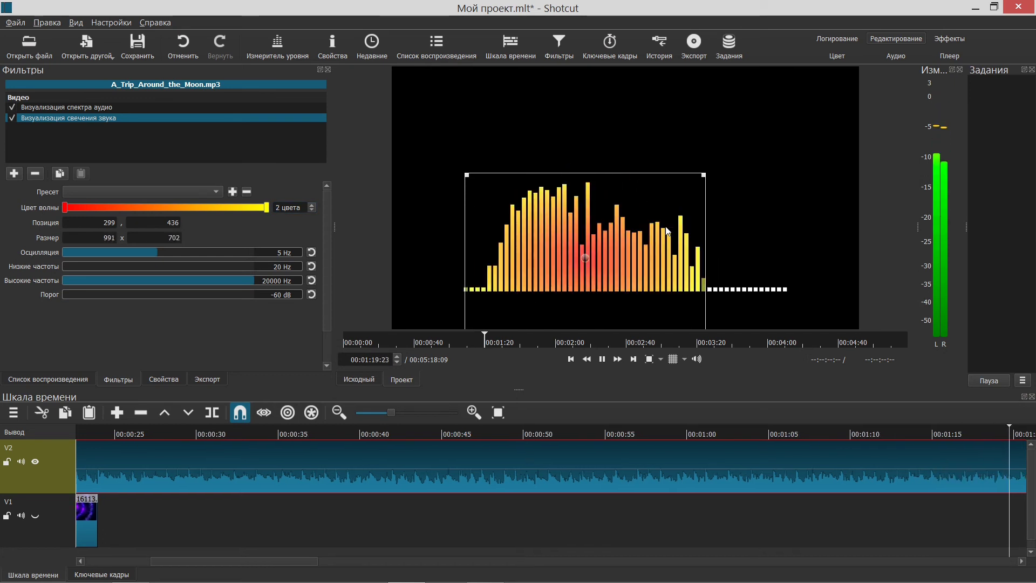
Set the glow filter's oscillation (Осцилляция) to 0 Hz and fit its frame to about 510 × 669 at position 273, 385
left_click_drag(119, 267, 164, 294)
left_click_drag(234, 293, 63, 269)
left_click_drag(127, 254, 43, 260)
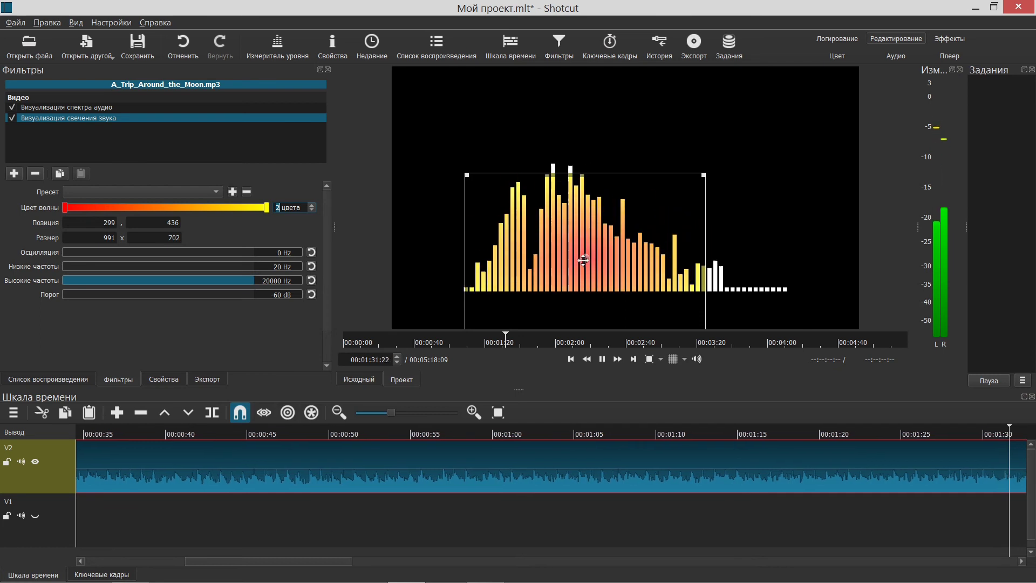
left_click_drag(586, 246, 578, 232)
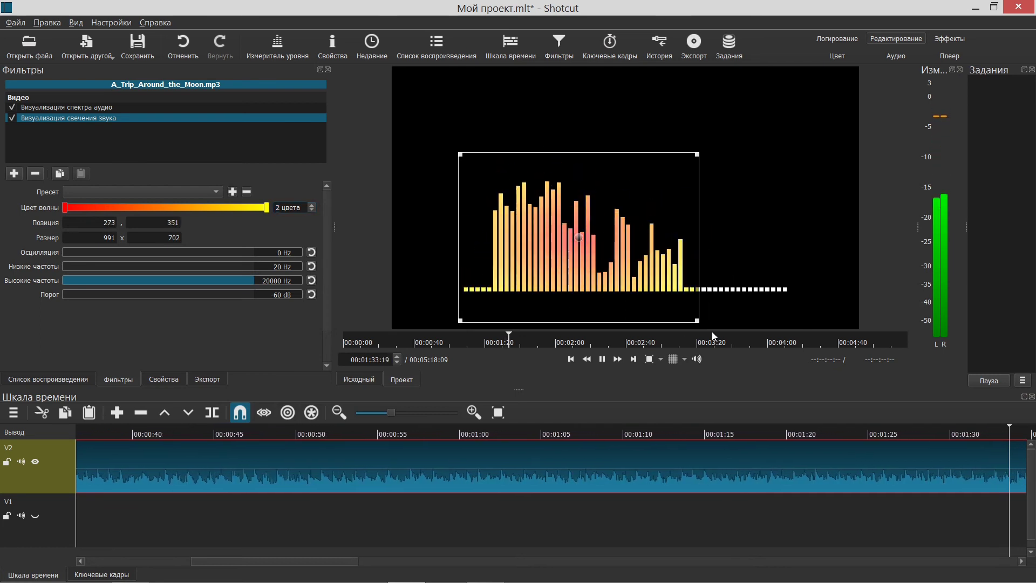
left_click_drag(697, 154, 579, 162)
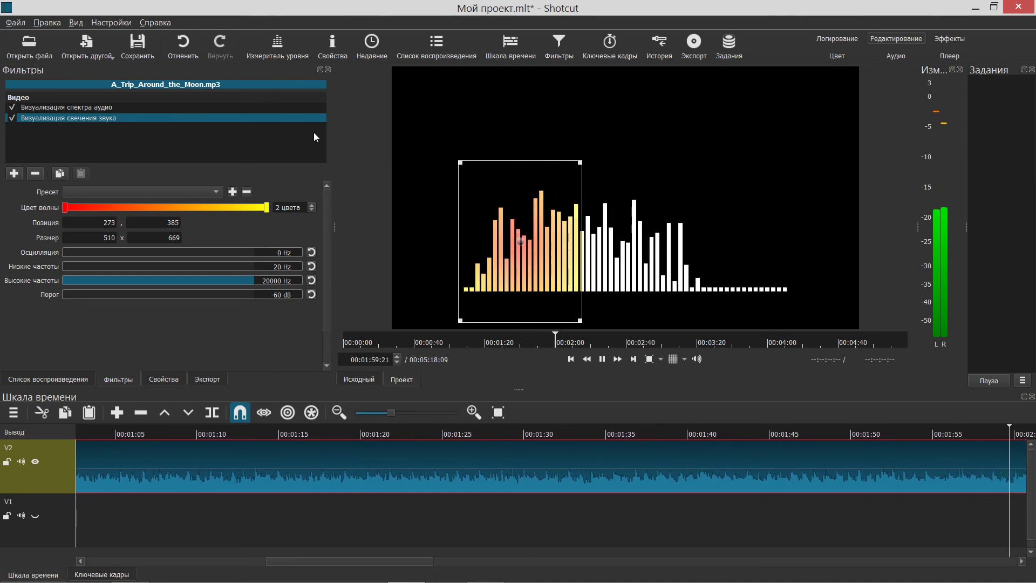
Add the sound glow filter (Визуализация свечения звука) to the River - 47604.mp4 clip and move its frame to position 35, 35
left_click(602, 359)
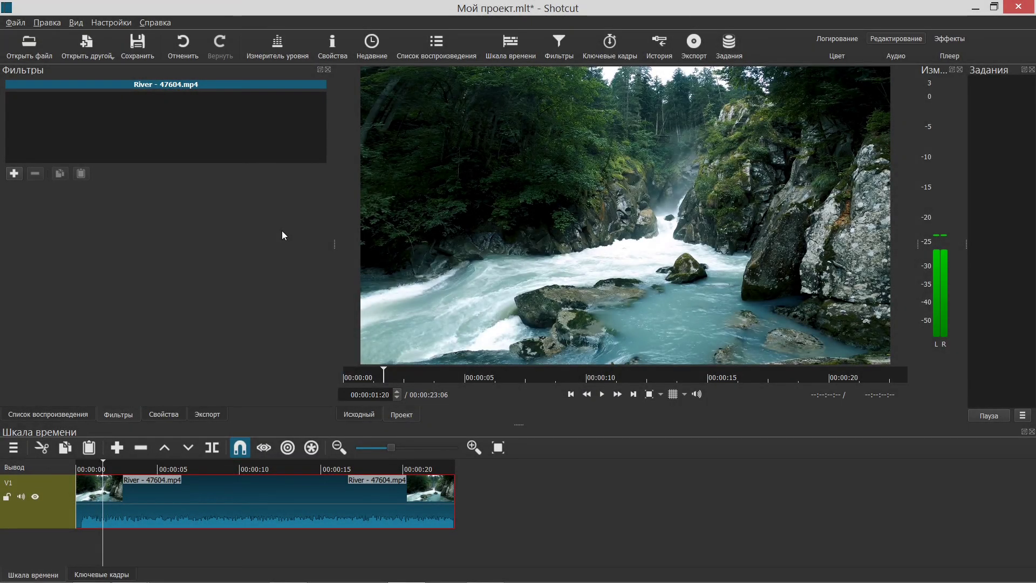
left_click(14, 174)
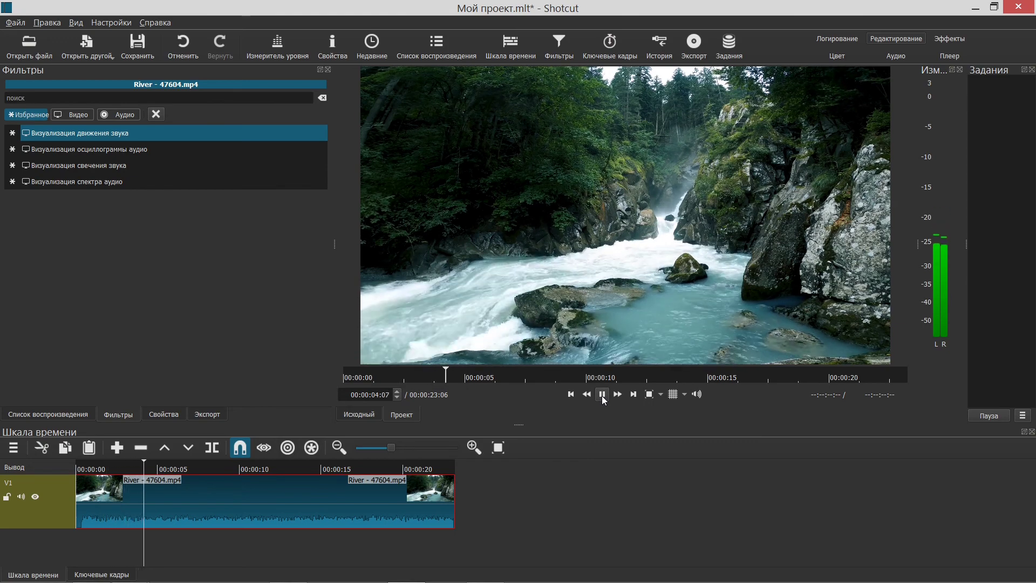
left_click(602, 397)
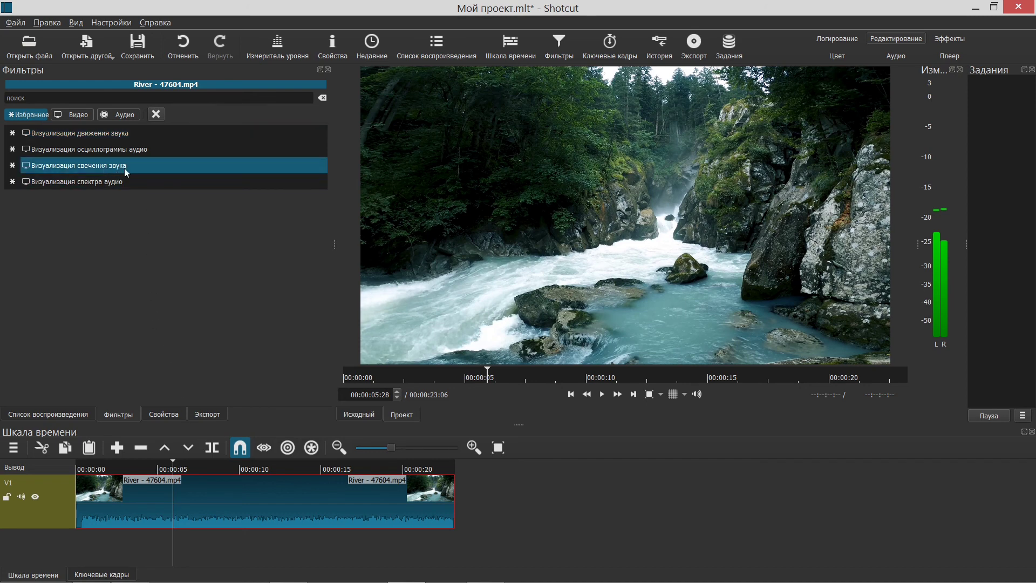
left_click(145, 166)
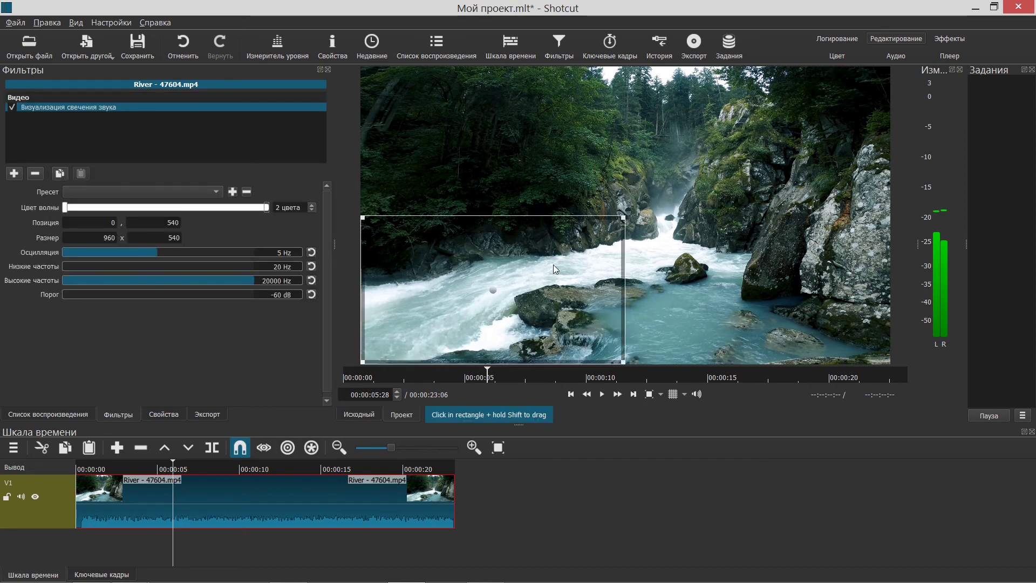
left_click_drag(491, 289, 503, 145)
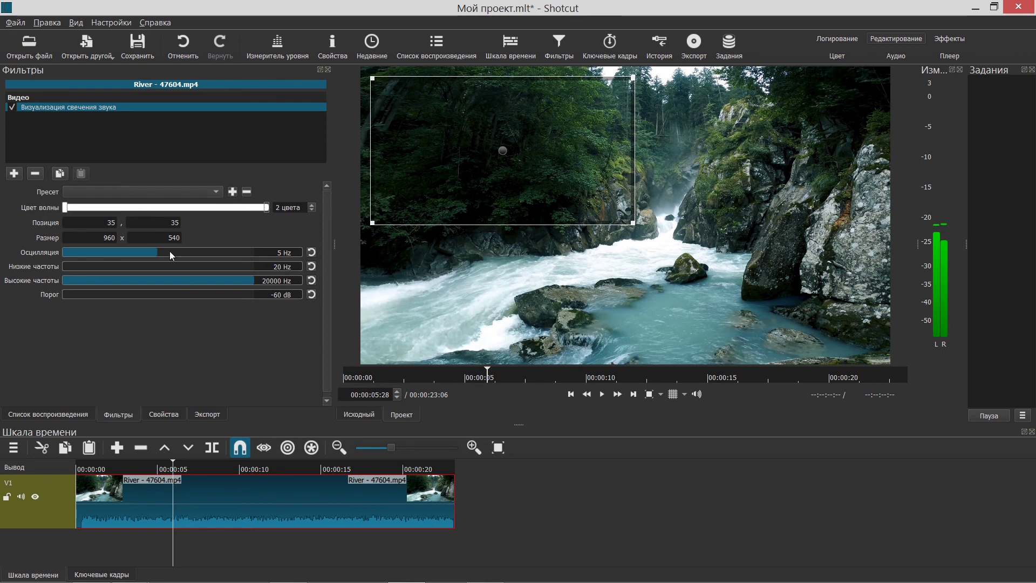
Set the glow filter's oscillation (Осцилляция) to 0 Hz and preview the river clip from about 00:00:04
left_click(602, 394)
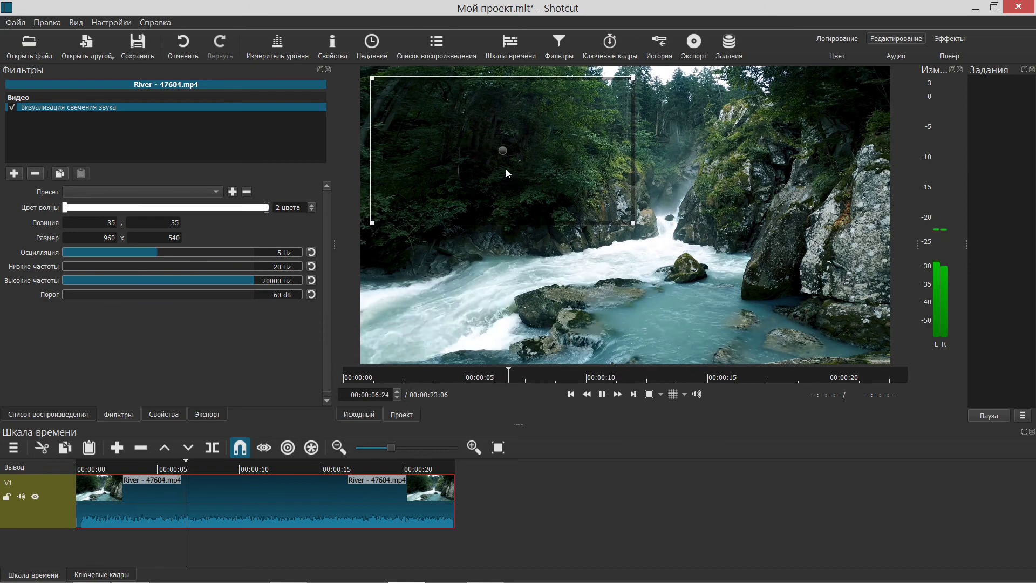
left_click(602, 394)
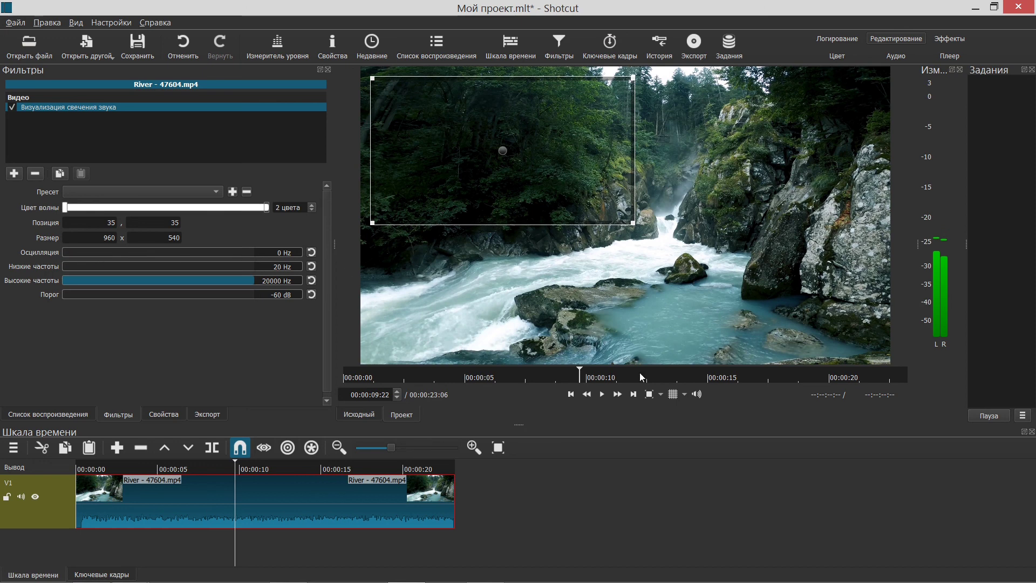
left_click(141, 467)
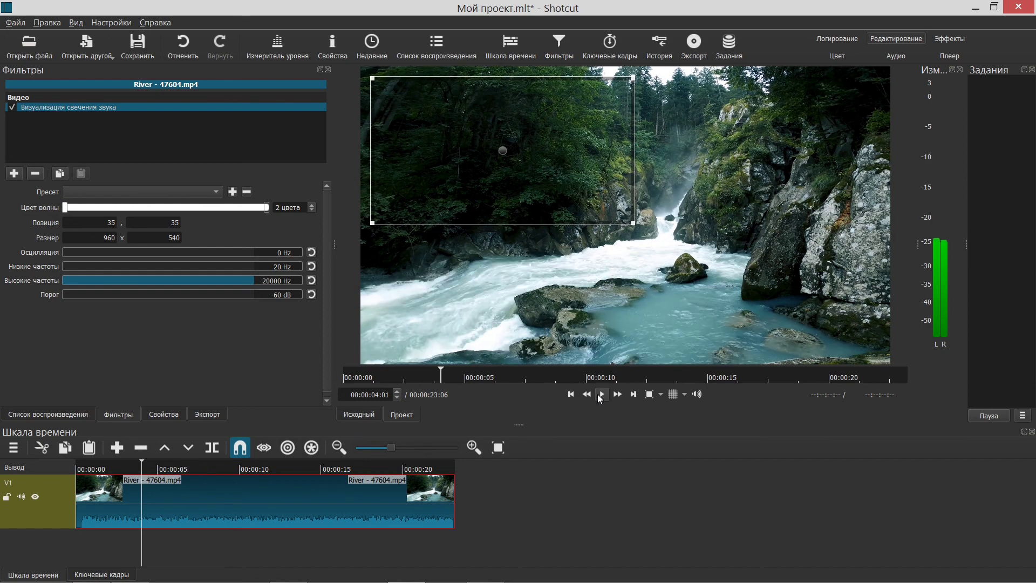
left_click(601, 394)
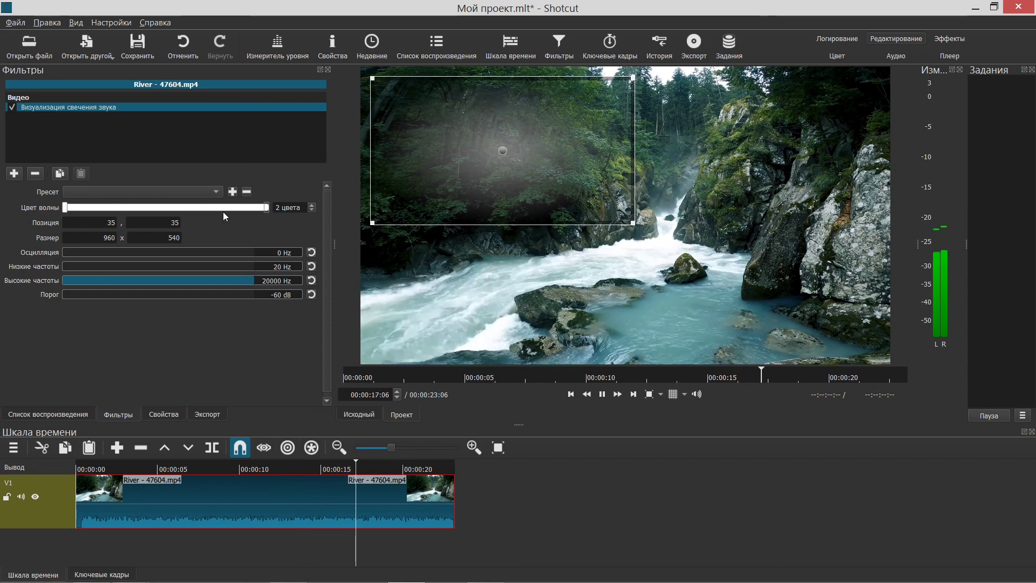
left_click(606, 395)
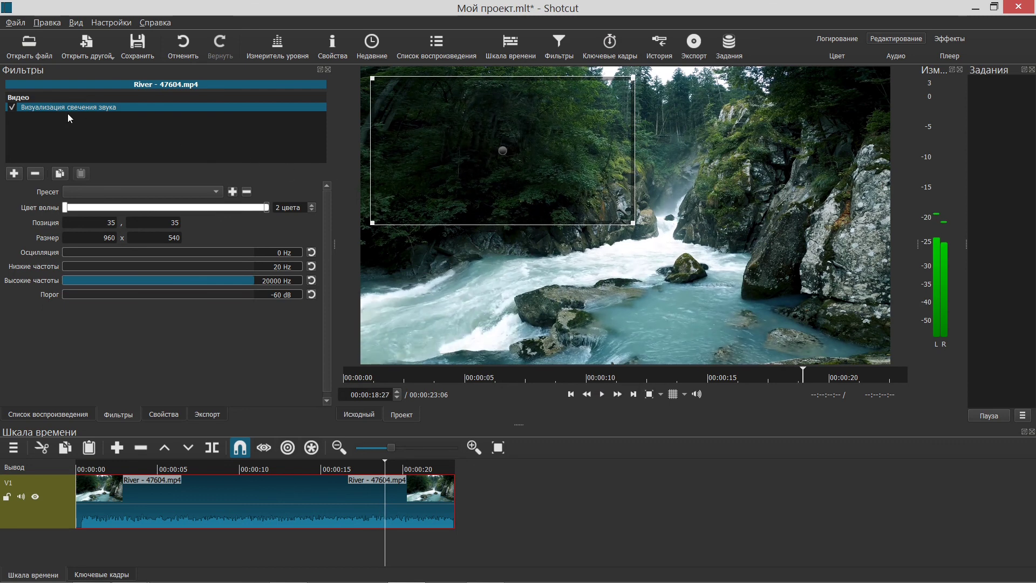
Replace the river clip's glow filter with the sound movement filter (Визуализация движения звука) and preview it from about one second in
left_click(33, 173)
left_click(14, 174)
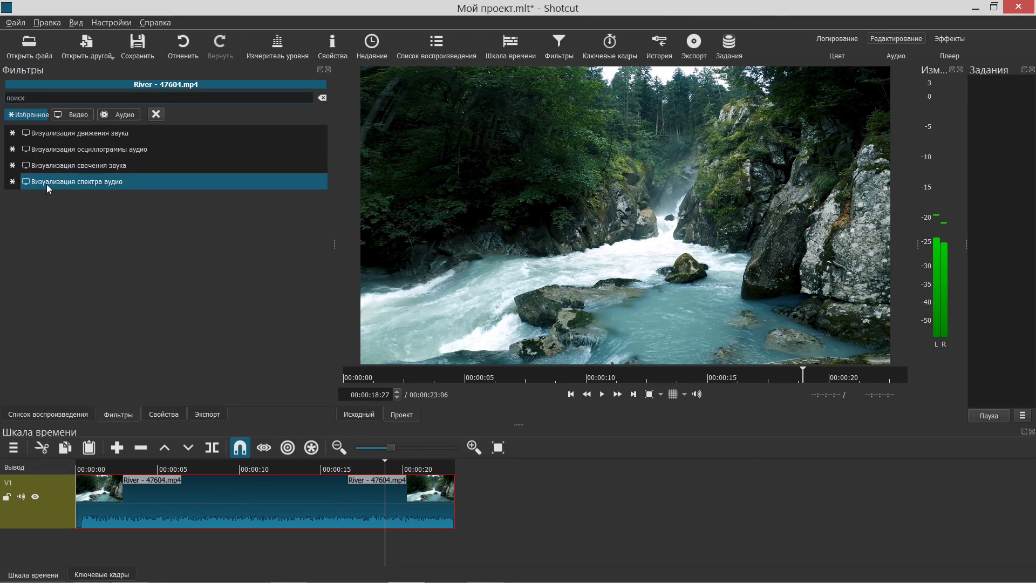
left_click(139, 133)
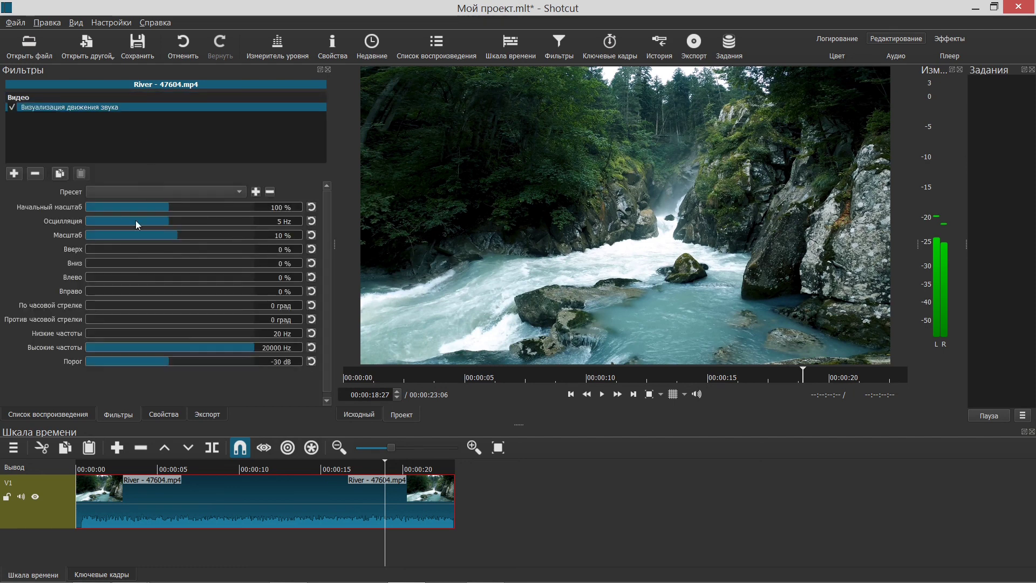
left_click(98, 467)
left_click(602, 394)
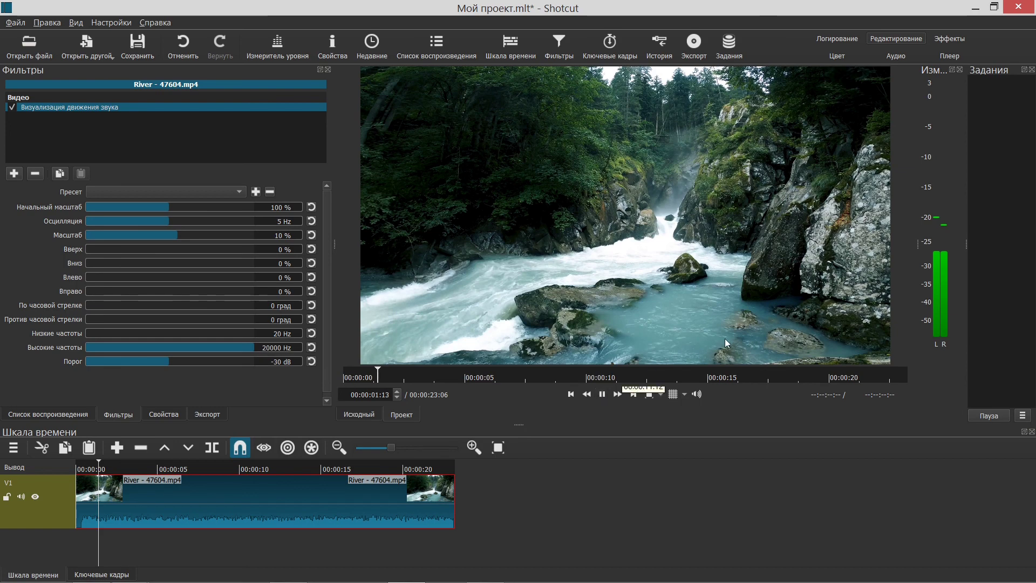